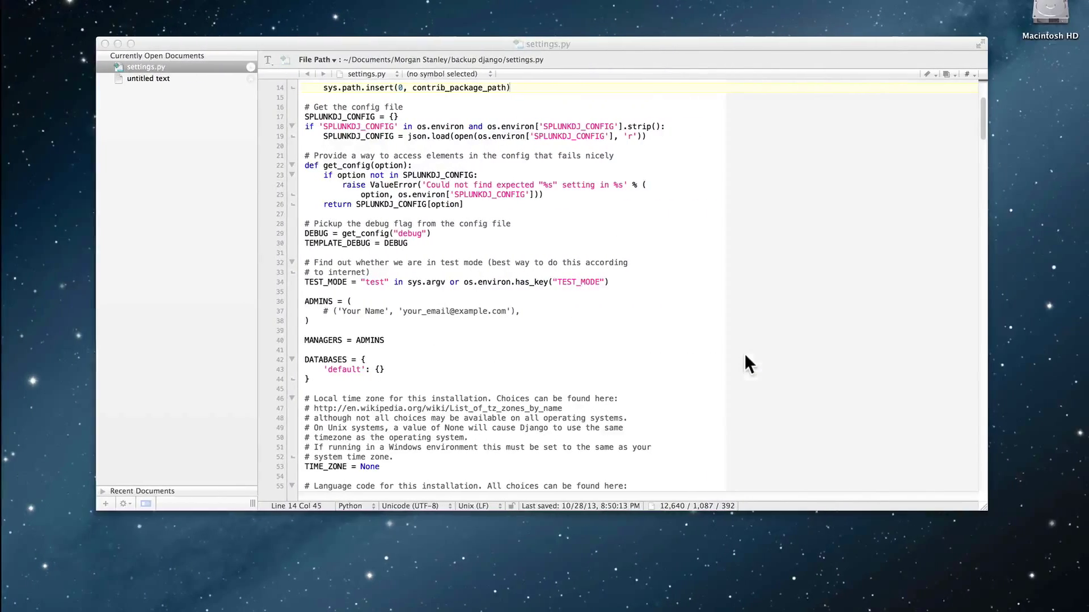
# Switch from the code editor desktop to VMware Fusion's Virtual Machine Library.
pyautogui.hotkey('ctrl', 'Right')
# Choose New… from the library's Add menu to start the Create a Virtual Machine wizard.
pyautogui.click(744, 354)
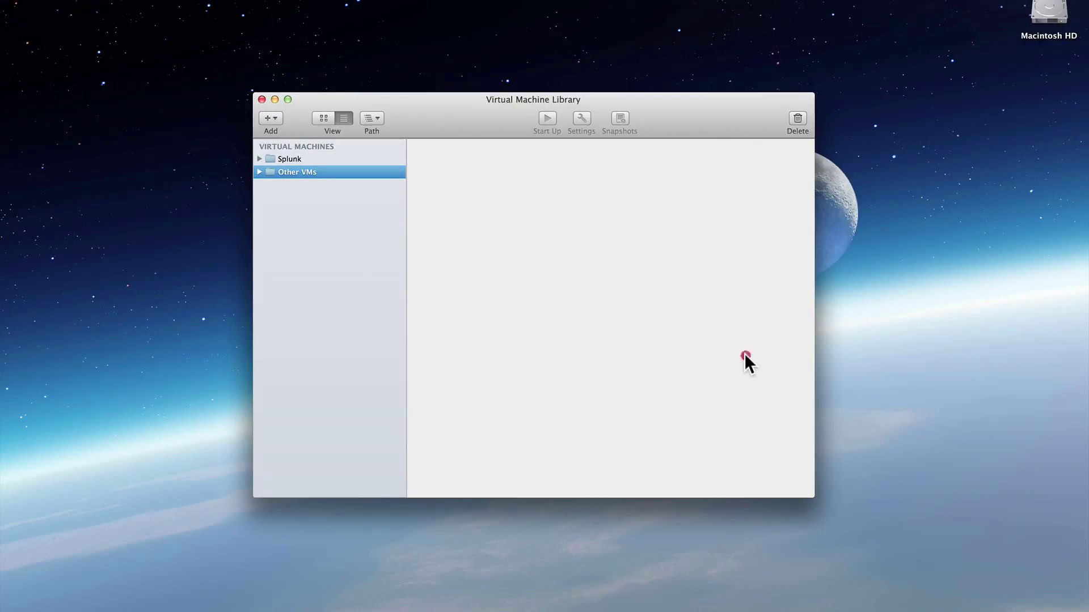
pyautogui.click(461, 107)
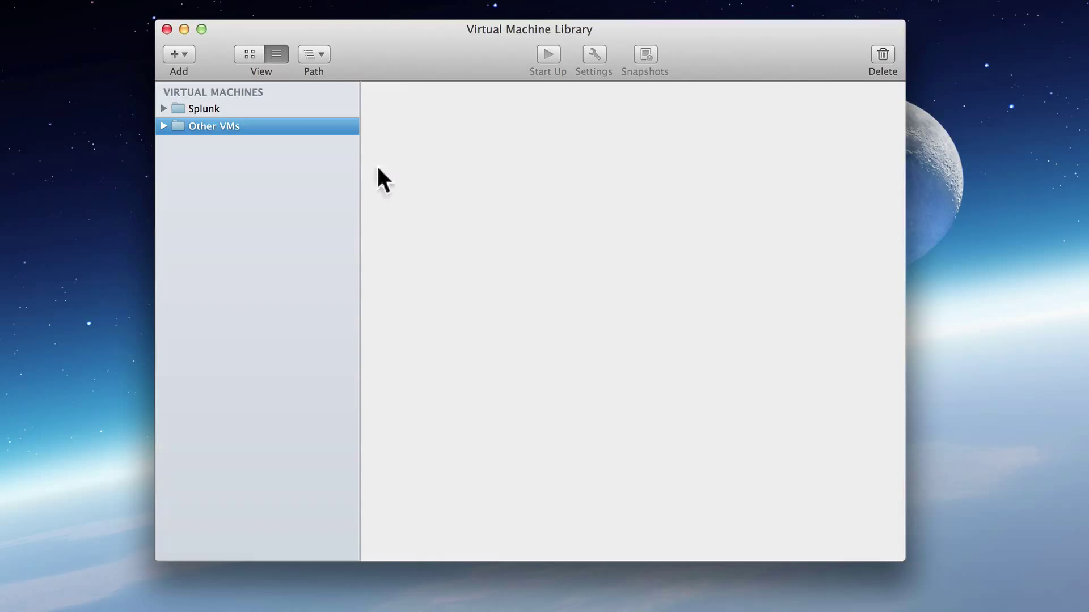
pyautogui.click(190, 52)
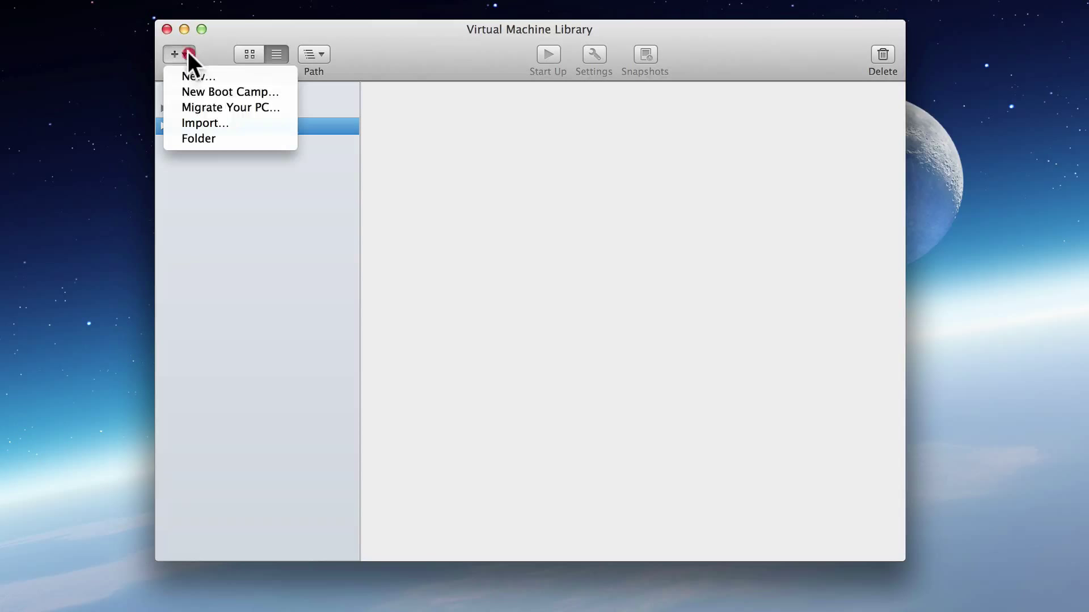
pyautogui.click(199, 76)
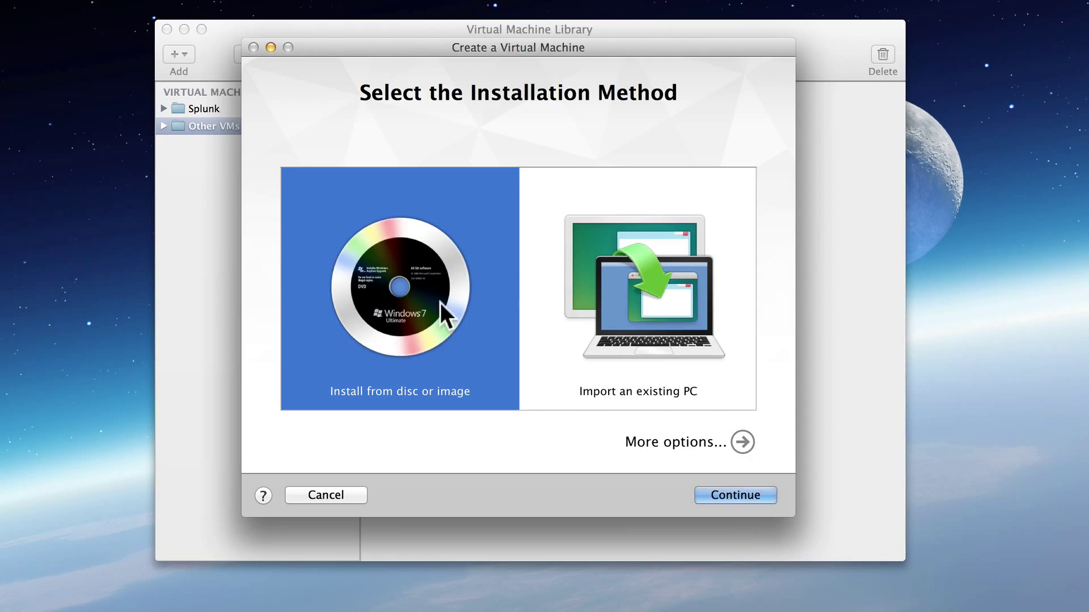
# Choose to create a custom virtual machine instead of installing from a disc or image.
pyautogui.click(740, 443)
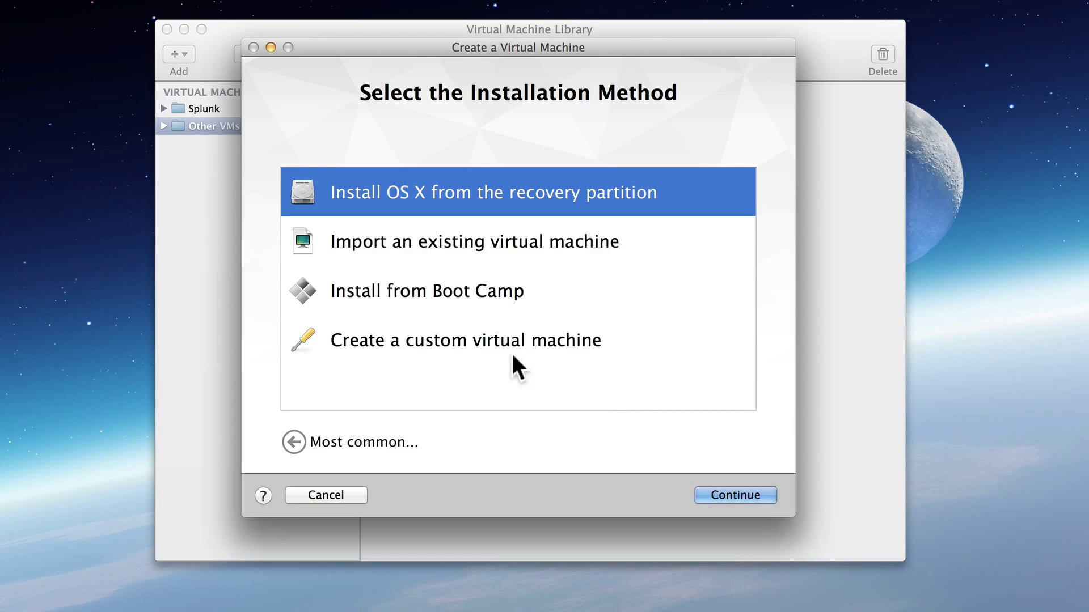
pyautogui.click(377, 343)
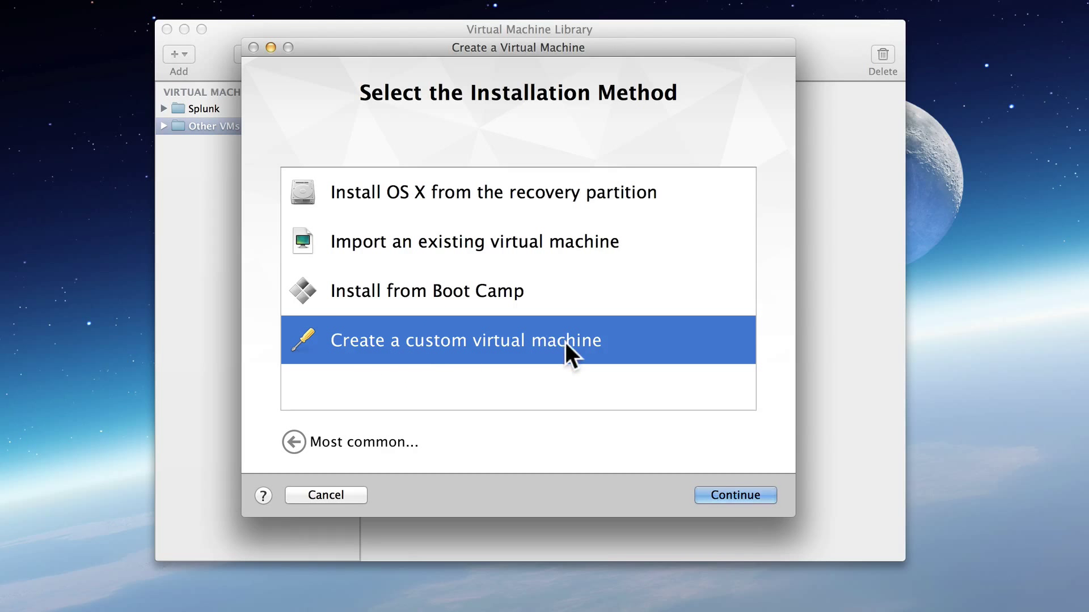
pyautogui.click(719, 494)
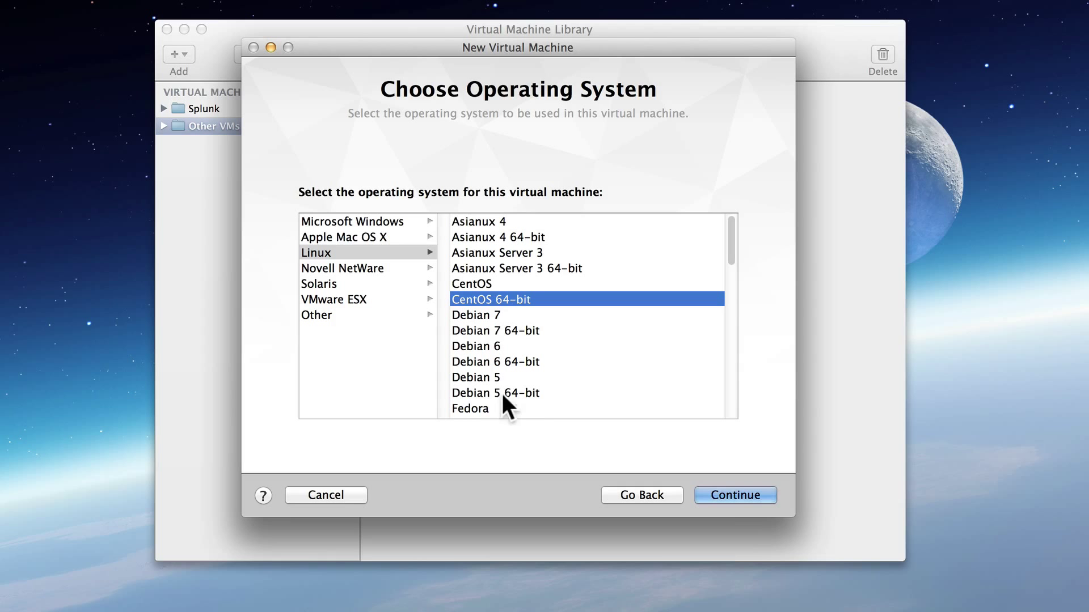
# Select Linux > CentOS 64-bit as the guest operating system.
pyautogui.click(368, 219)
pyautogui.click(354, 239)
pyautogui.click(345, 267)
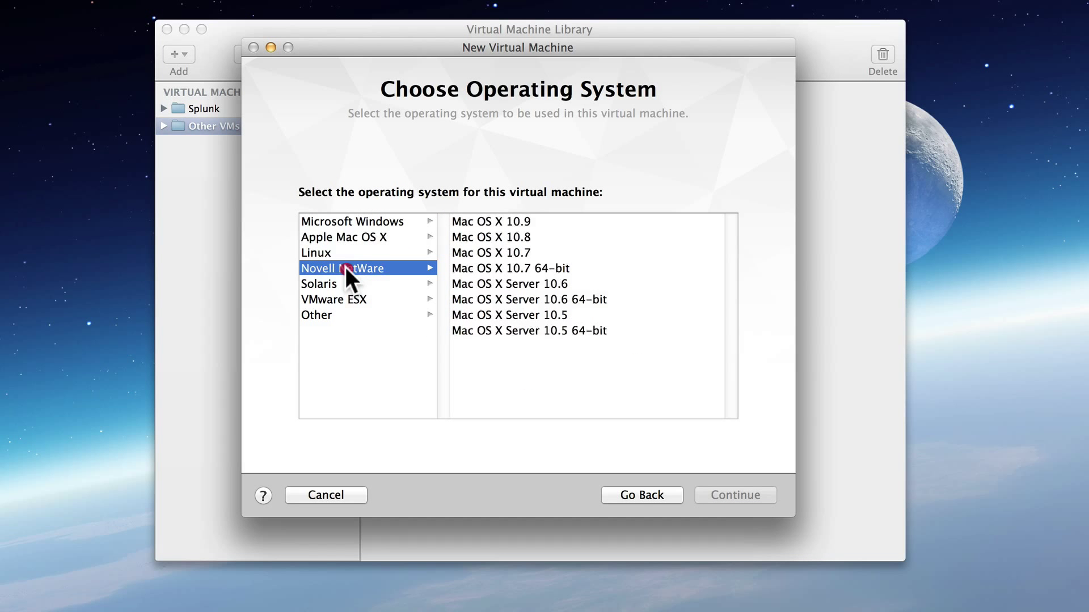
pyautogui.click(336, 254)
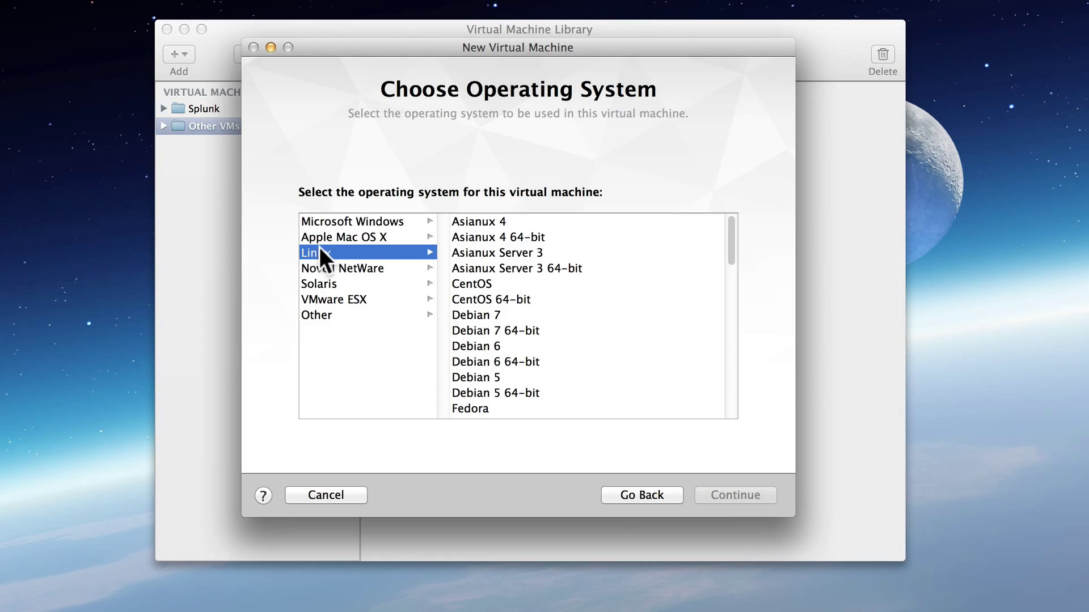
pyautogui.click(317, 251)
pyautogui.click(479, 283)
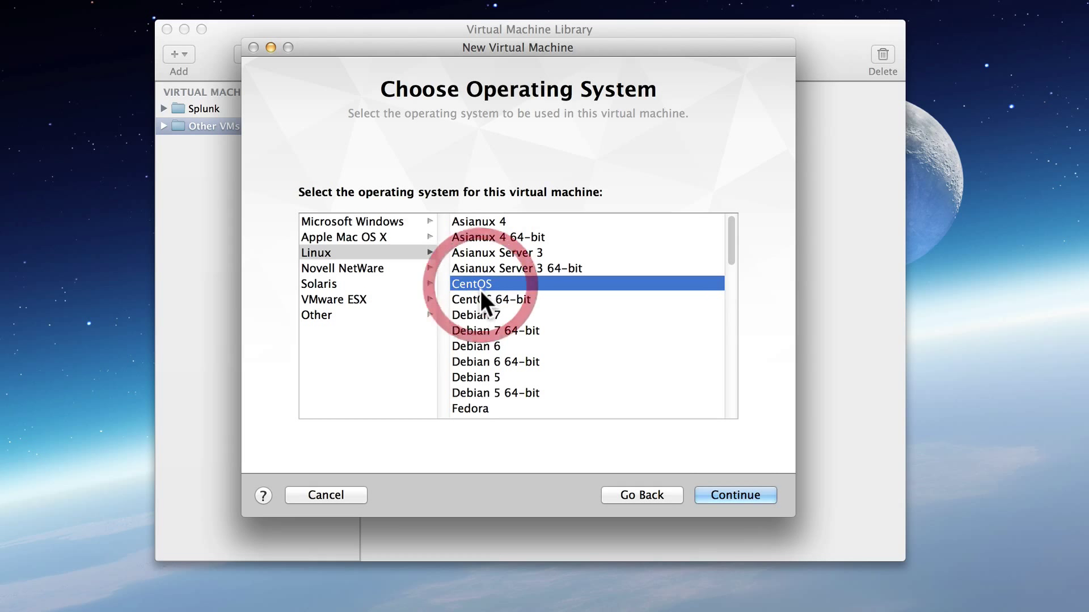
pyautogui.click(479, 299)
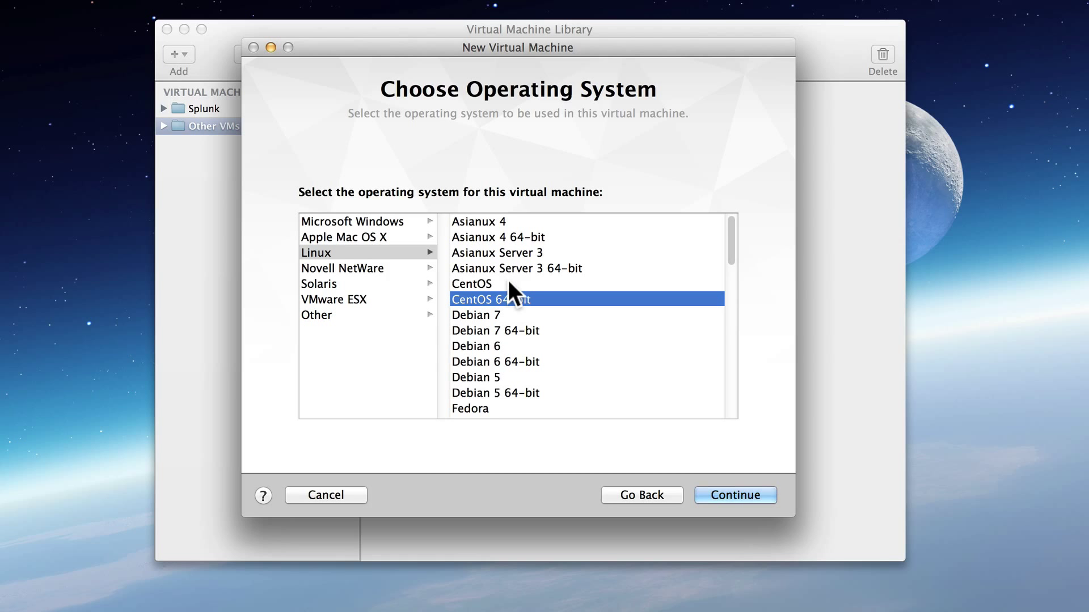
pyautogui.click(495, 281)
pyautogui.click(497, 298)
# Keep a new 20 GB virtual disk and continue to the Finish summary.
pyautogui.click(739, 493)
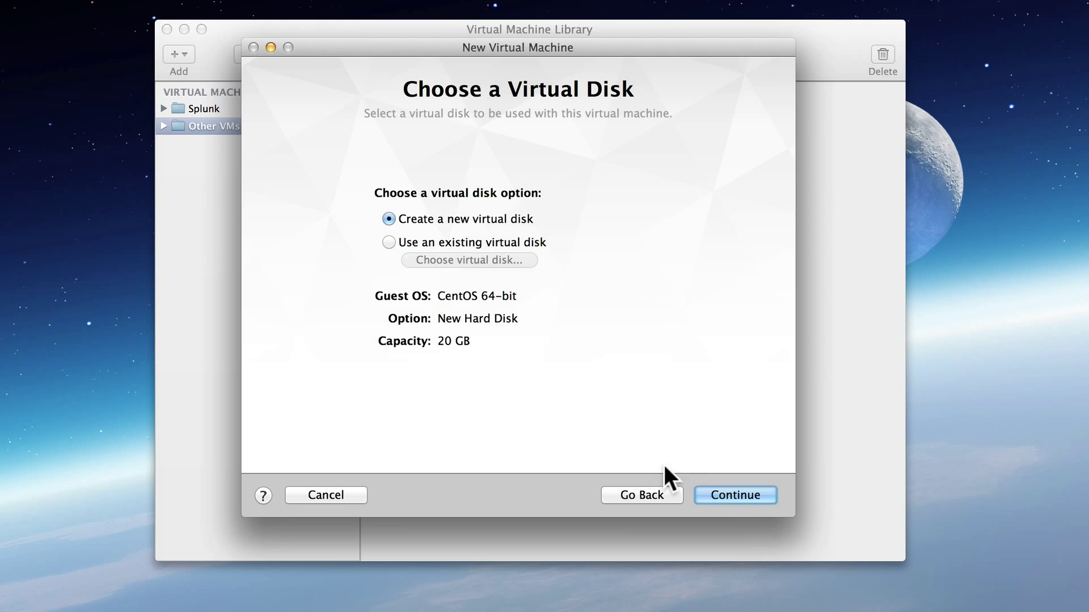
pyautogui.click(735, 495)
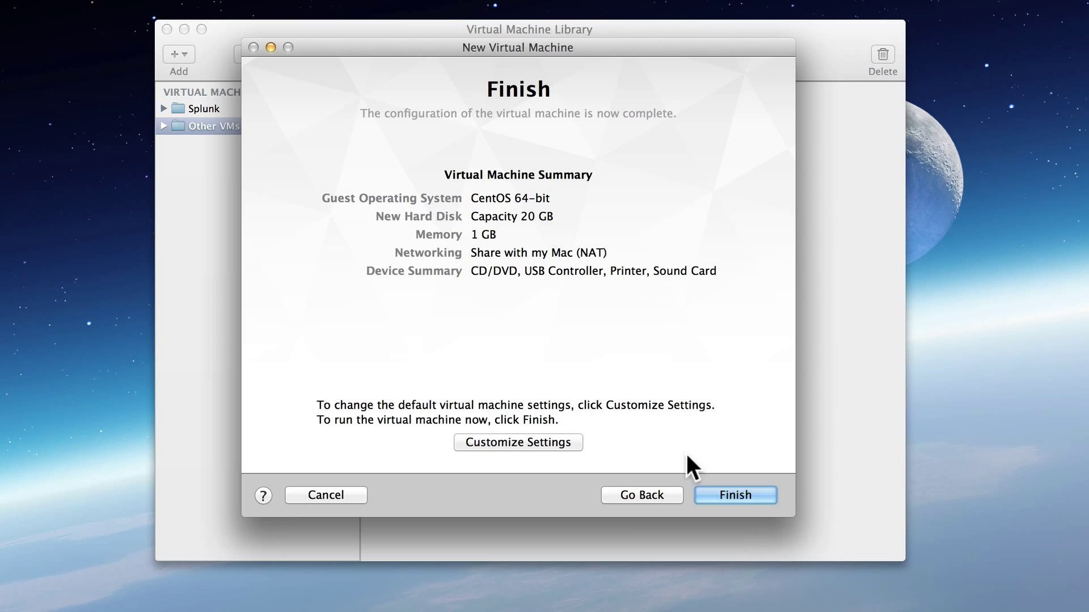
# Finish the wizard and save the machine as 'CentOS 6.4 64-bit'.
pyautogui.click(727, 493)
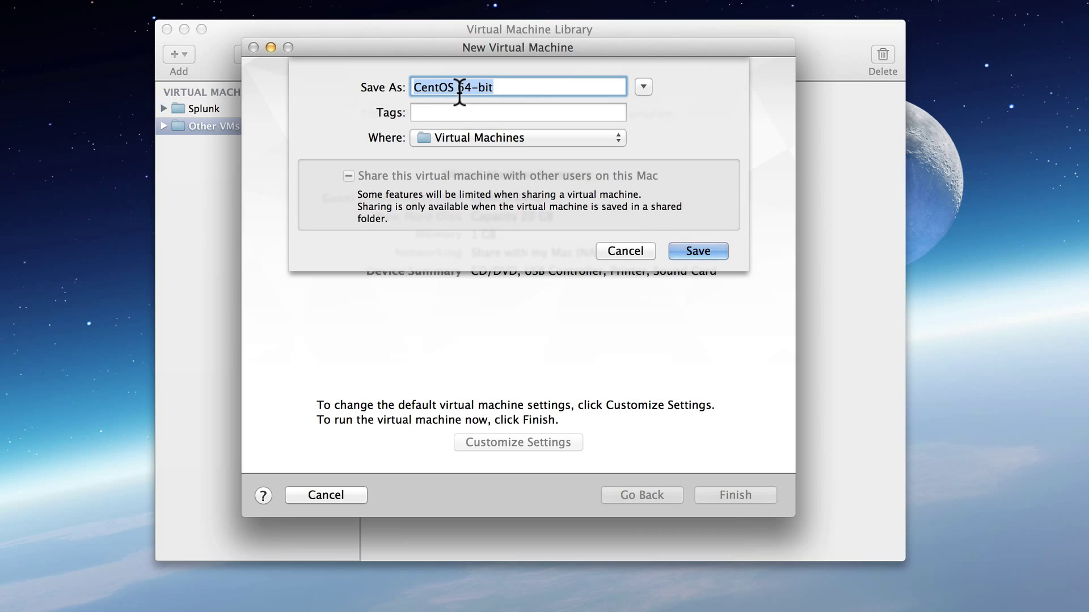
pyautogui.click(458, 90)
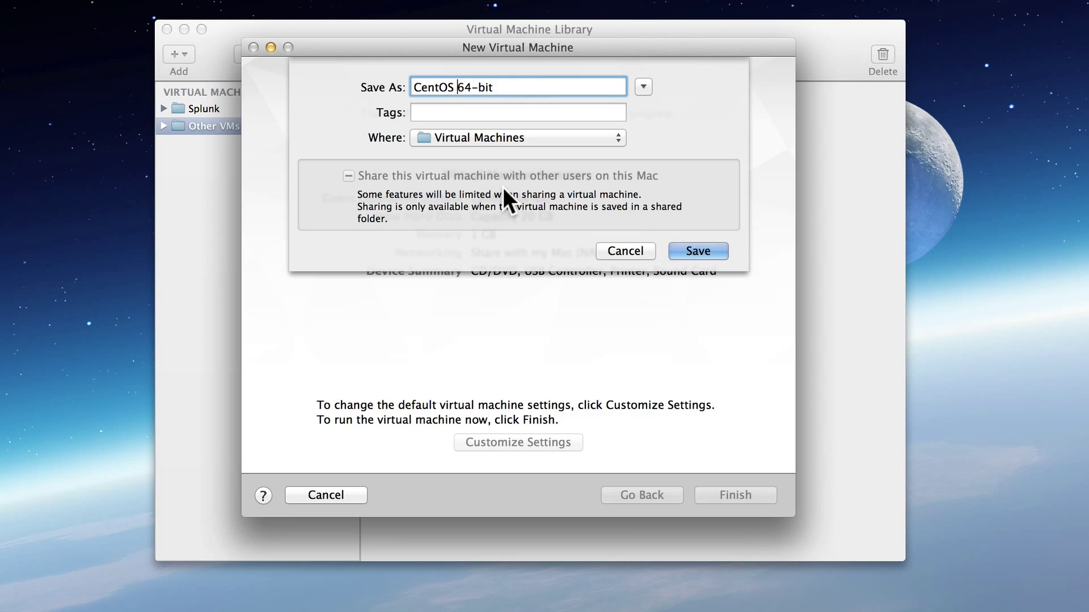
pyautogui.write('6.4')
pyautogui.click(538, 85)
pyautogui.click(697, 251)
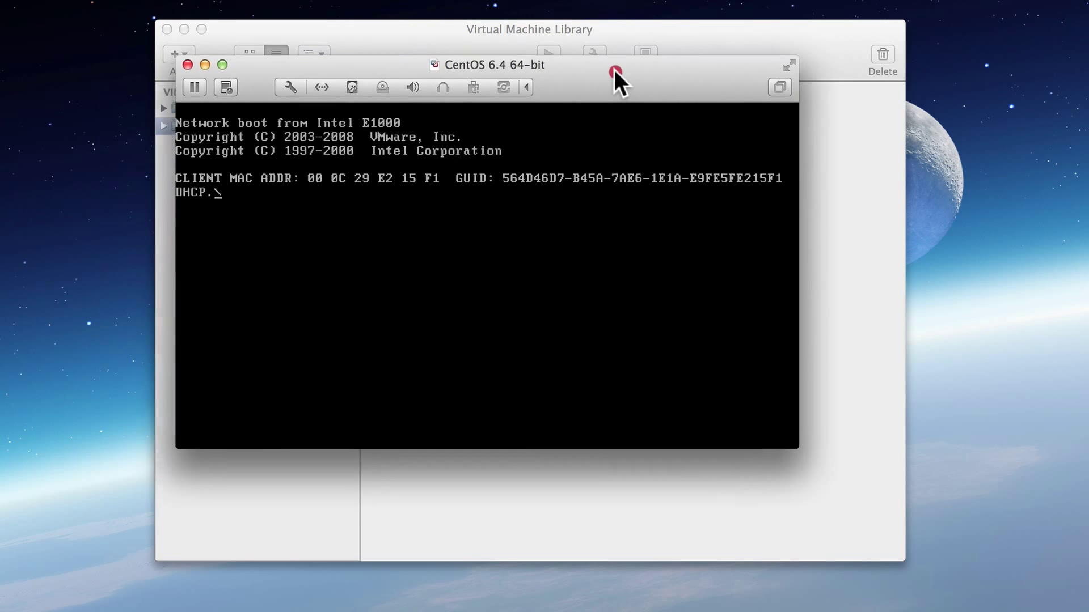
# Shut down the CentOS 6.4 64-bit machine from the Virtual Machine menu.
pyautogui.moveTo(612, 74); pyautogui.dragTo(633, 88)
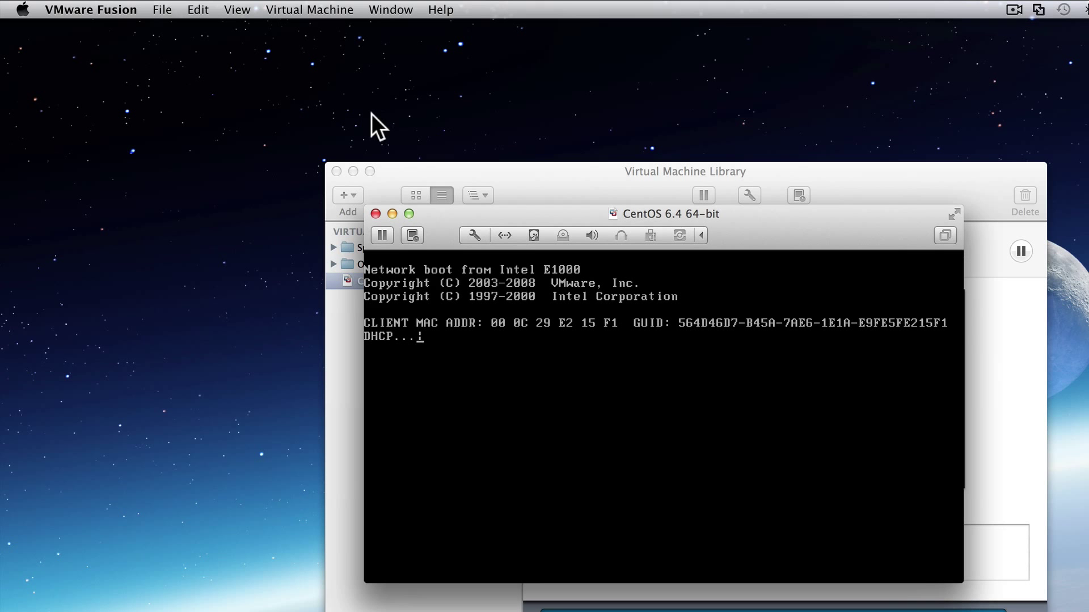
pyautogui.click(314, 9)
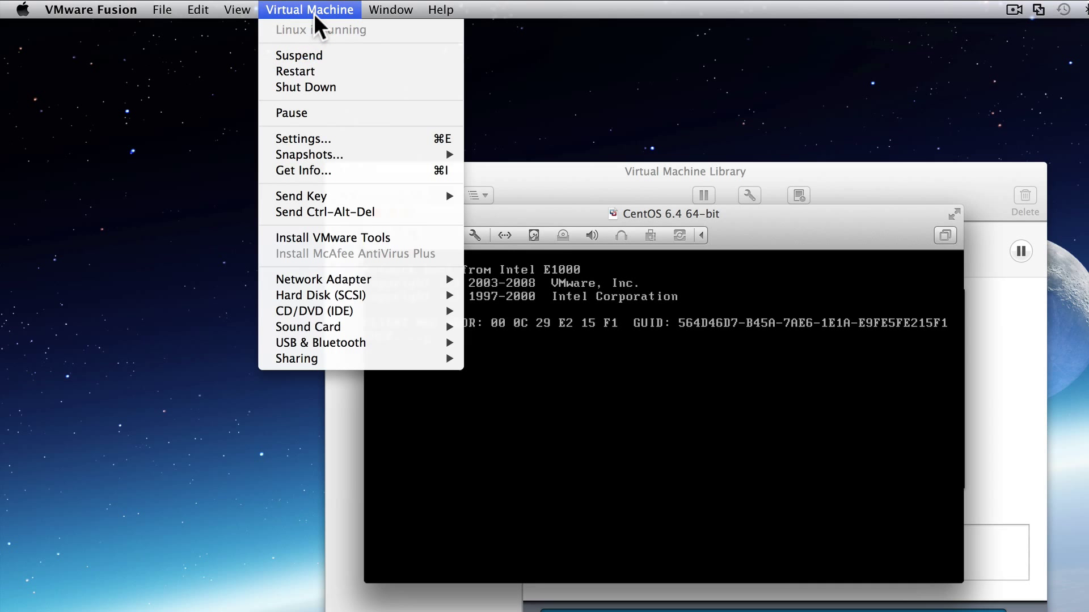
pyautogui.click(333, 88)
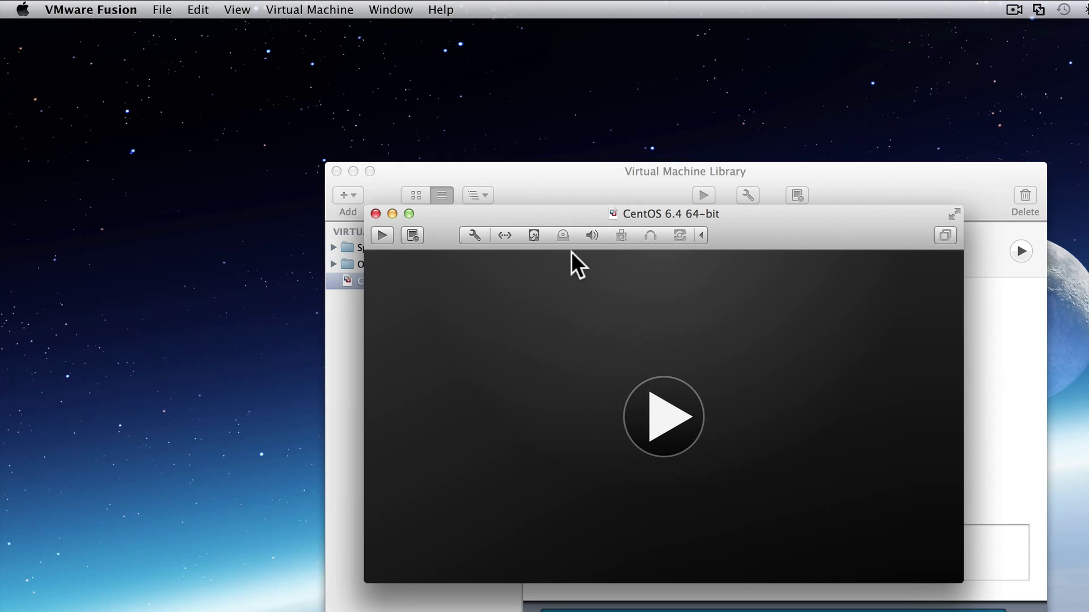
# Set the CD/DVD (IDE) drive to the CentOS-6.4-x86_64-minimal.iso disc image from the ISOs folder.
pyautogui.click(562, 236)
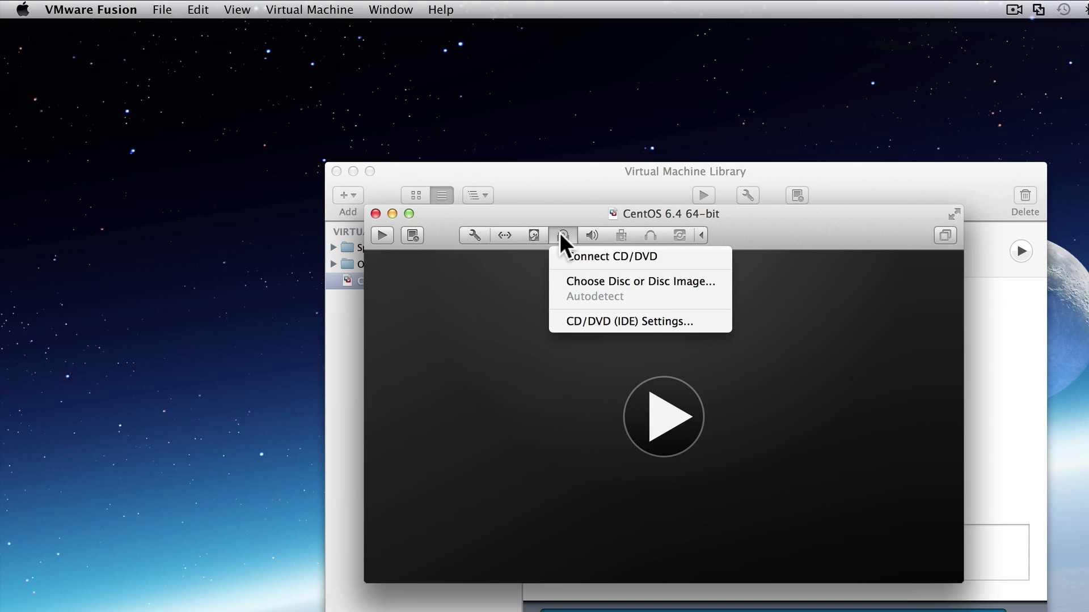
pyautogui.click(594, 322)
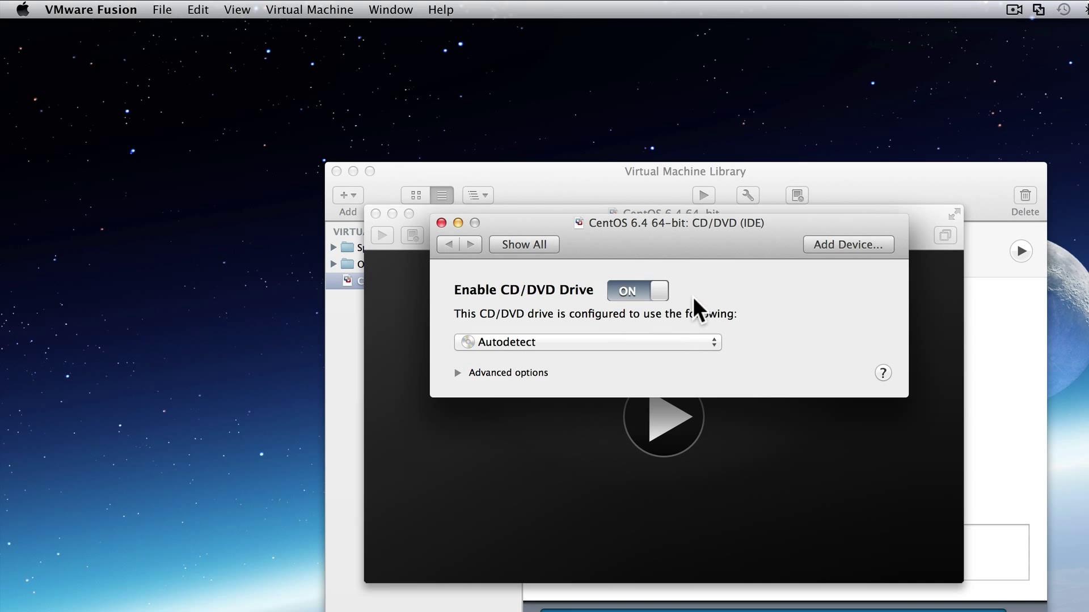
pyautogui.click(510, 343)
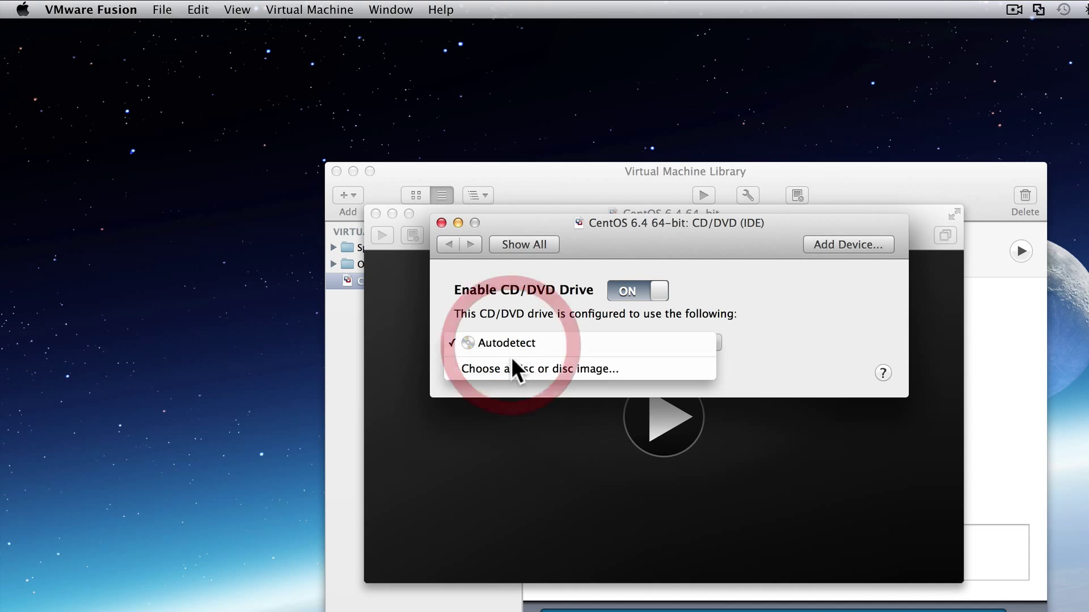
pyautogui.click(561, 369)
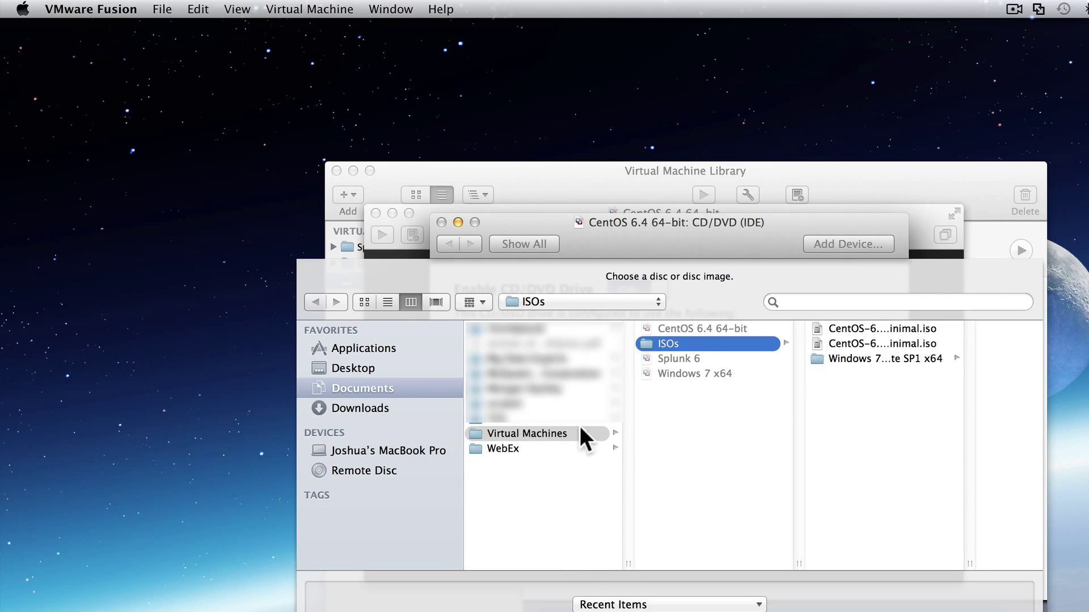
pyautogui.click(688, 345)
pyautogui.click(884, 331)
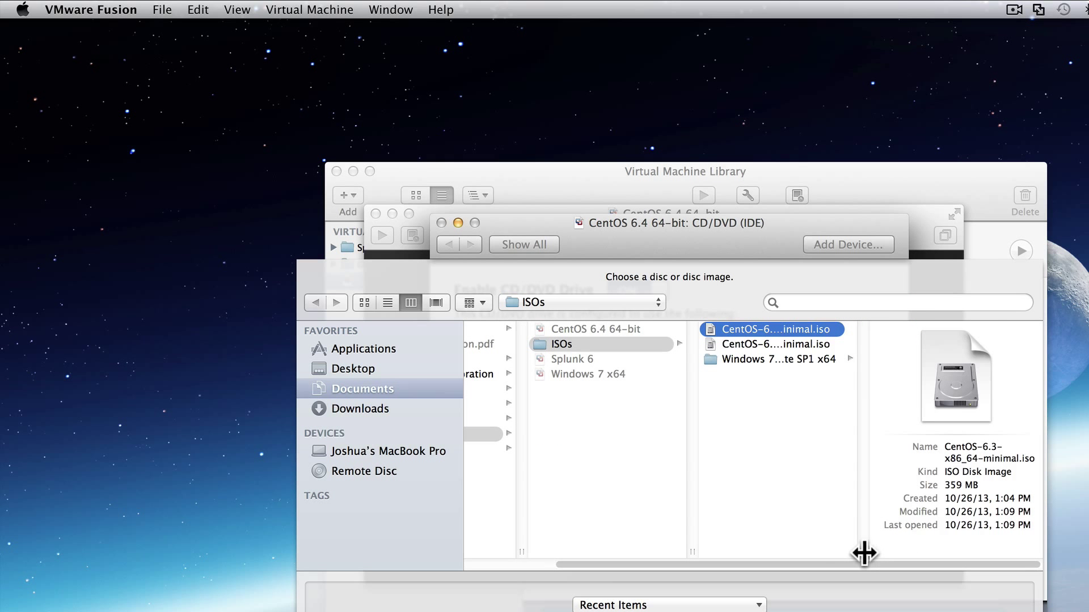
pyautogui.moveTo(865, 554); pyautogui.dragTo(965, 544)
pyautogui.click(772, 340)
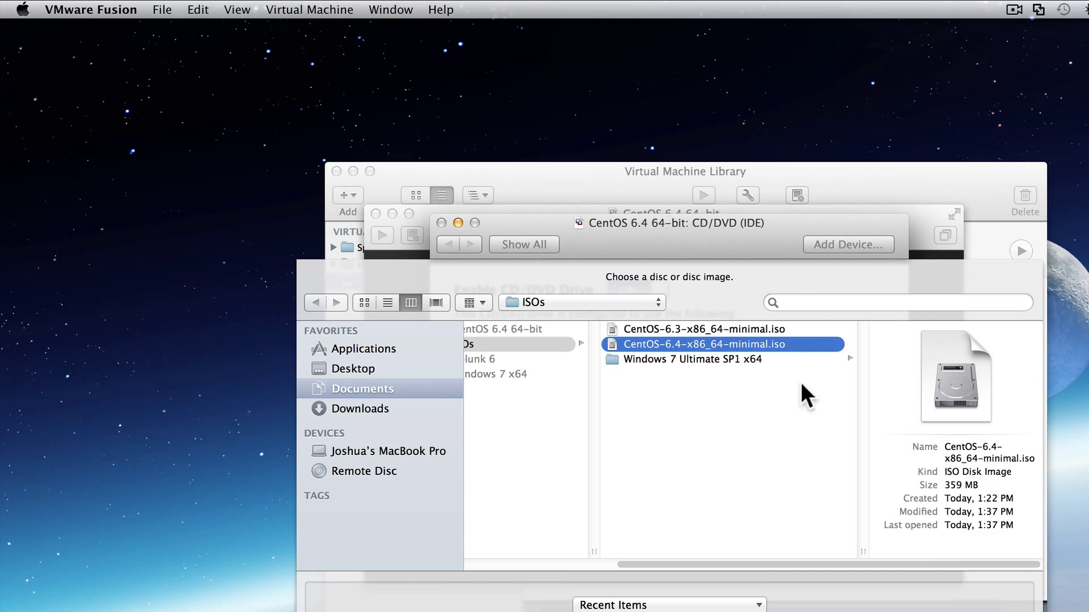
pyautogui.press('Return')
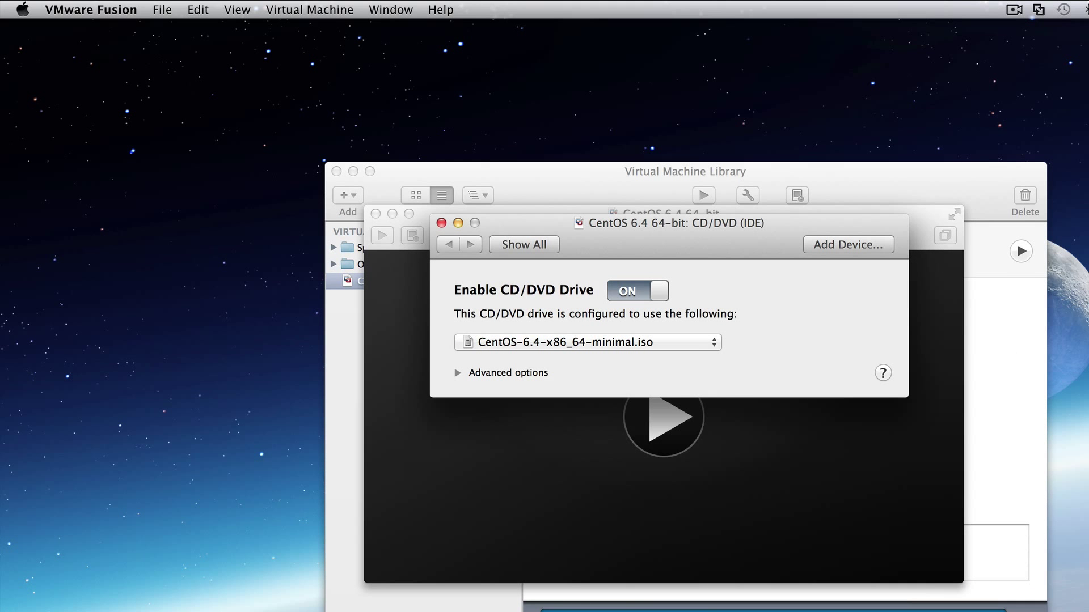
# Close the CD/DVD settings and start up the virtual machine.
pyautogui.click(441, 222)
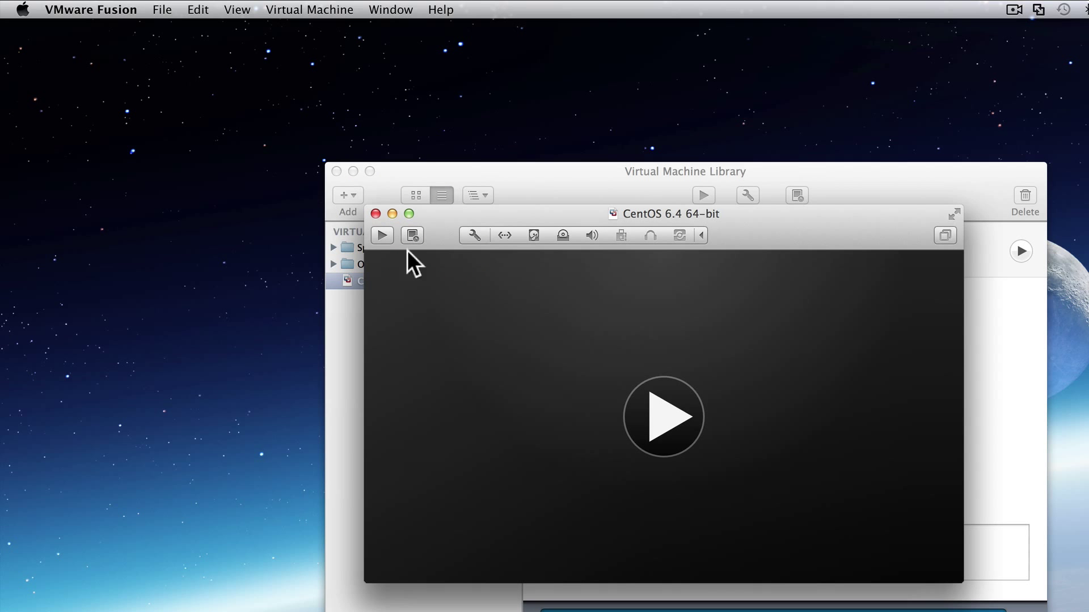
pyautogui.click(293, 1)
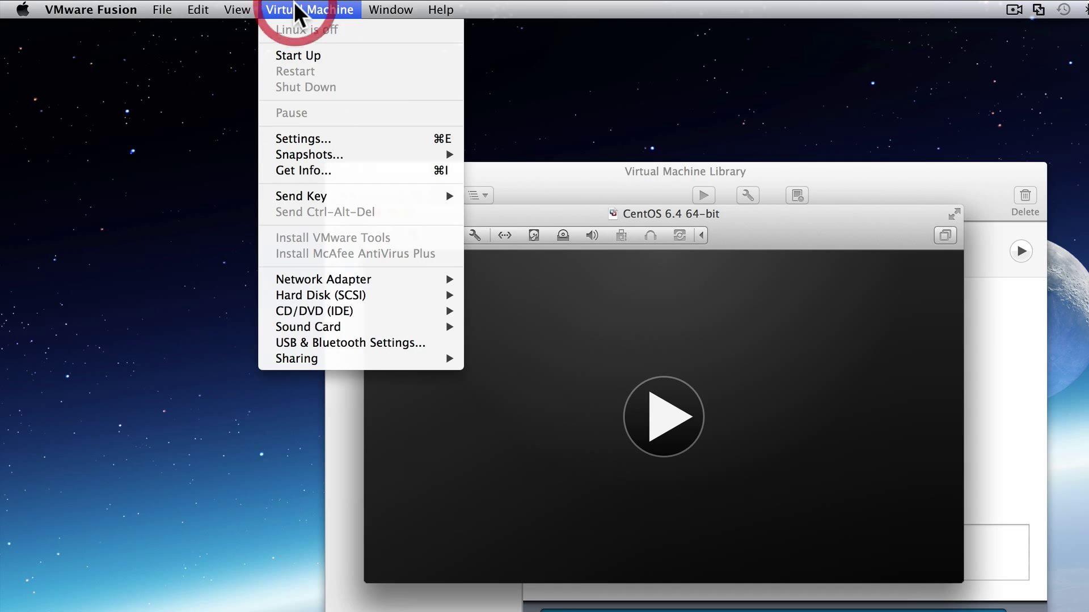
pyautogui.click(303, 54)
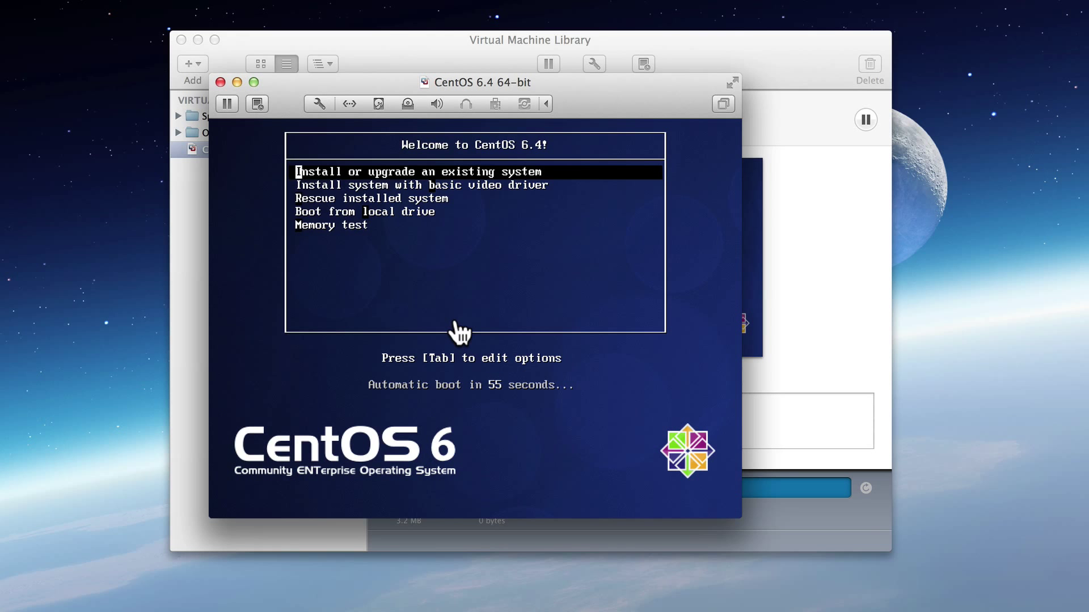
# Choose 'Install or upgrade an existing system' in the CentOS boot menu.
pyautogui.click(459, 334)
pyautogui.press('Down')
pyautogui.press('Up')
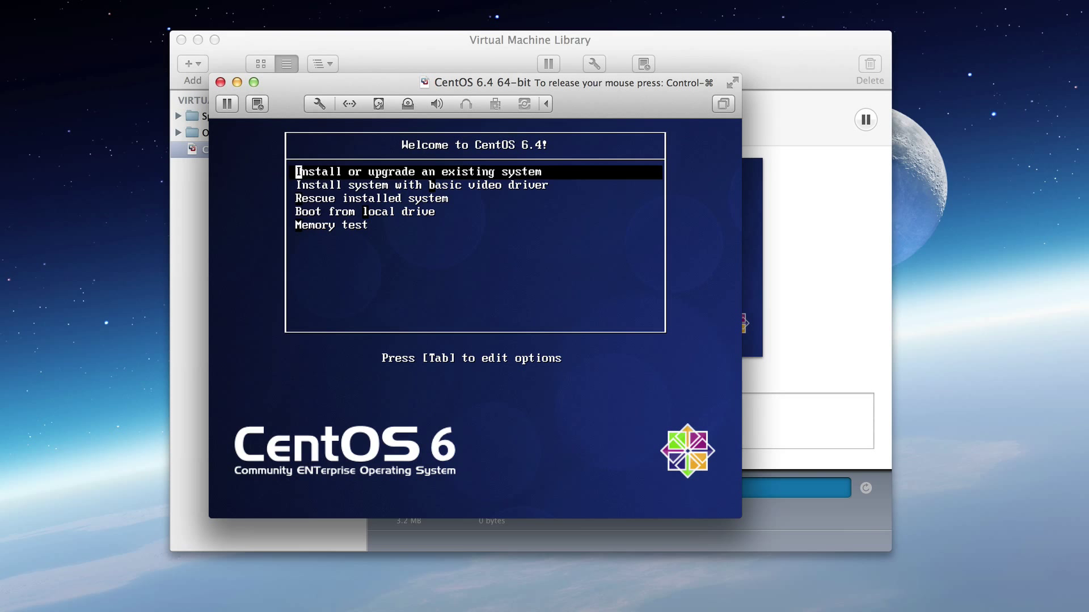
pyautogui.press('Return')
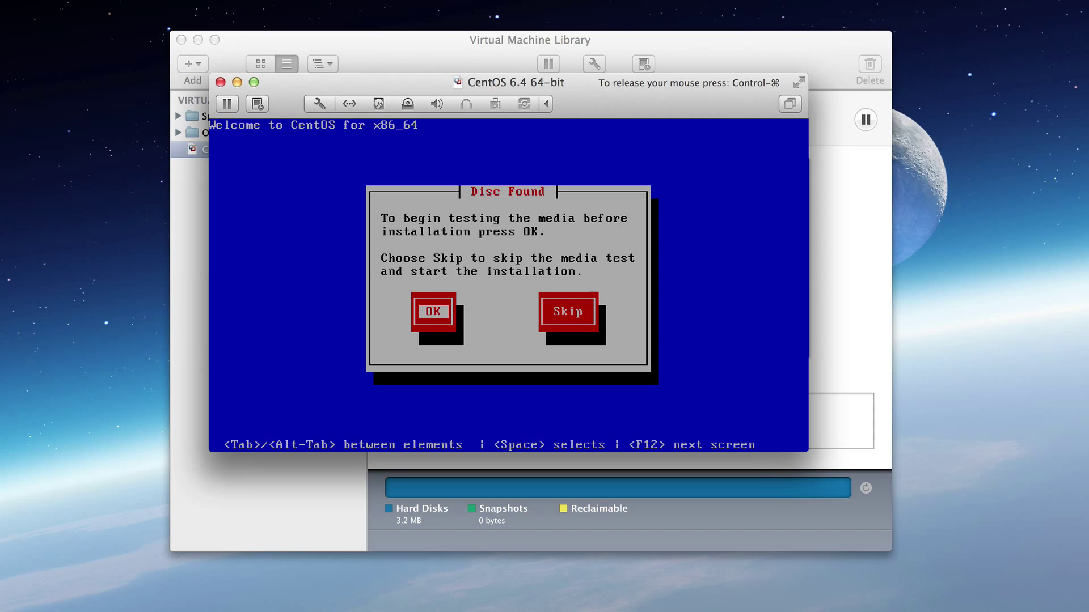
# Test the installation disc, acknowledge Success and the ejection, then release the mouse from the VM.
pyautogui.press('Return')
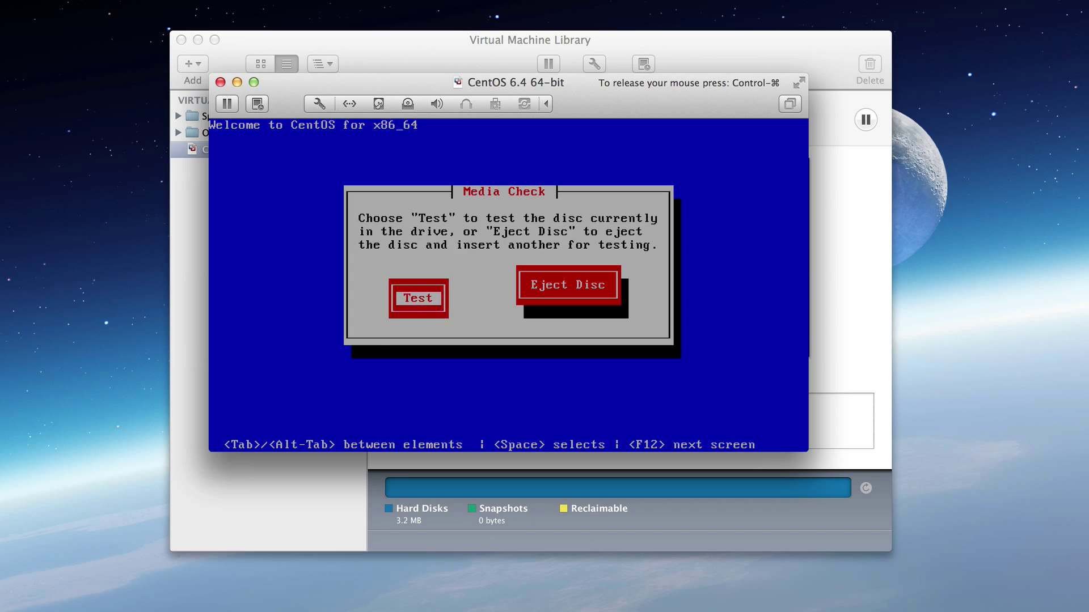
pyautogui.press('Return')
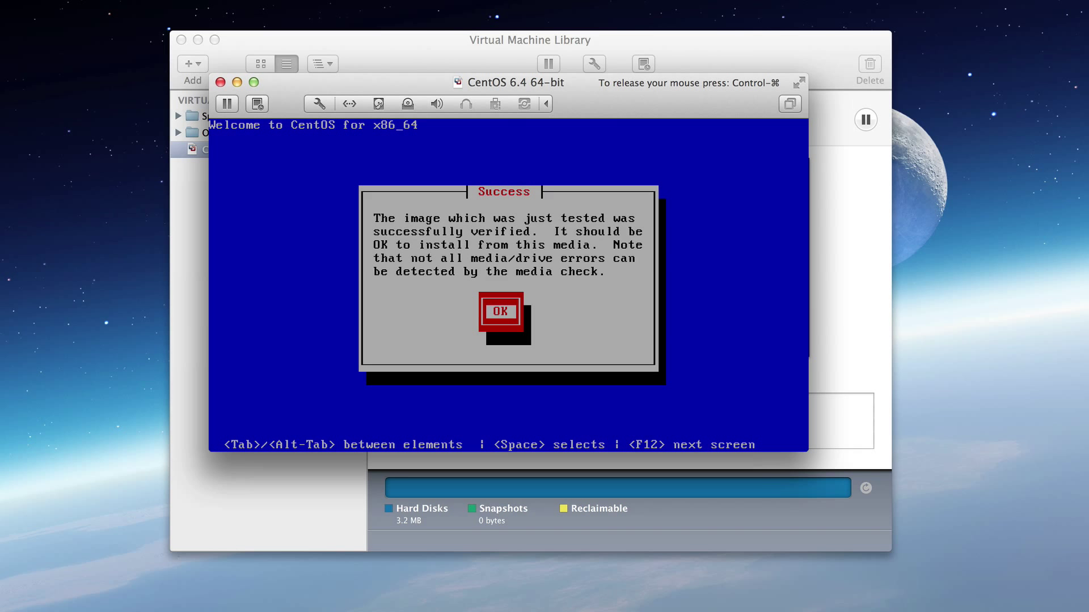
pyautogui.press('Return')
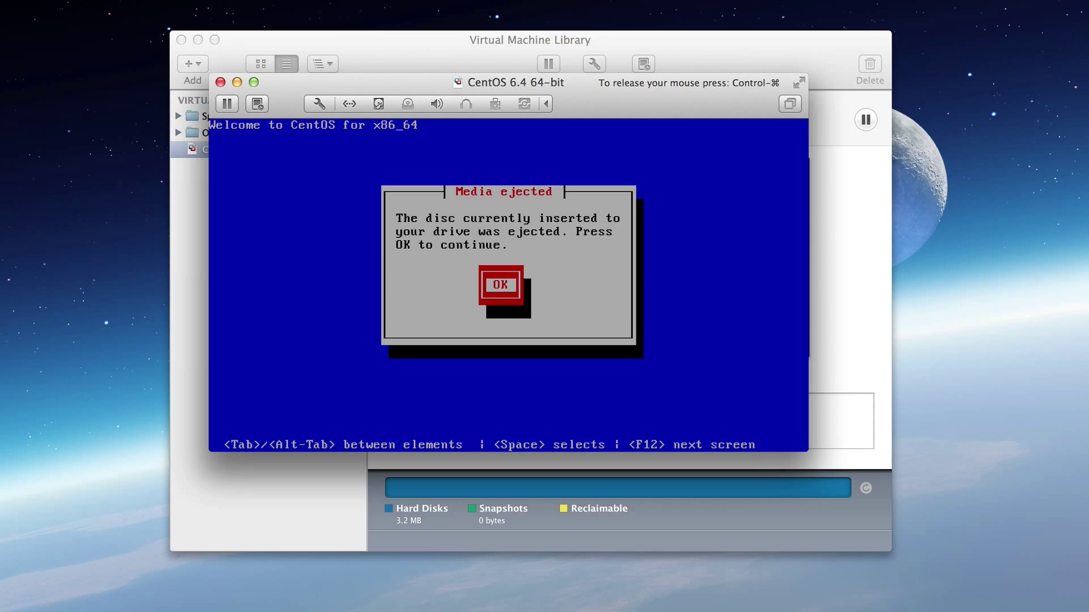
pyautogui.press('Return')
pyautogui.press('Tab')
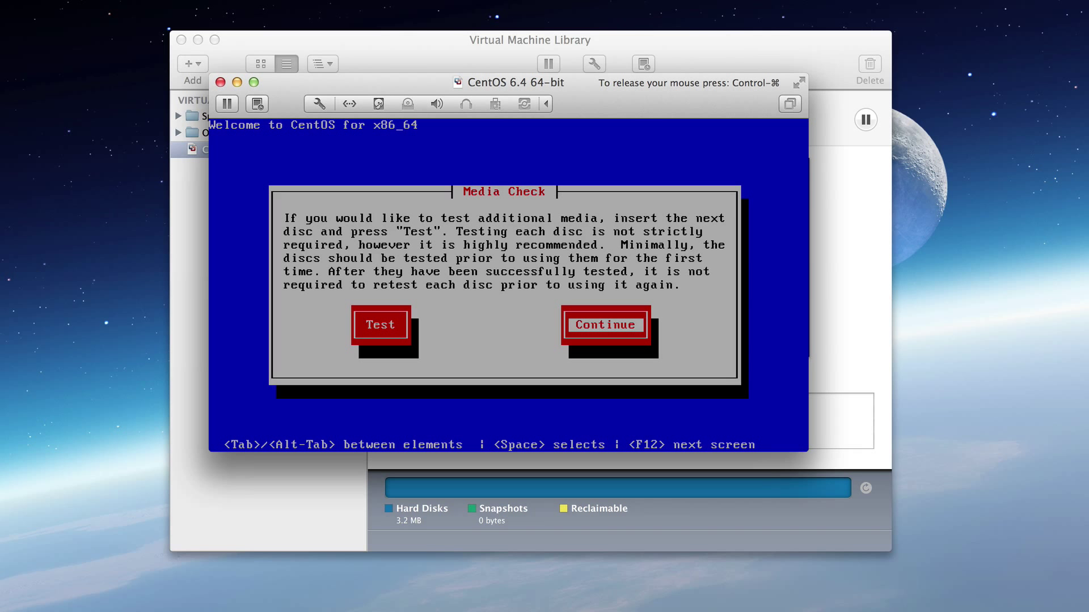
pyautogui.press('ctrl+super')
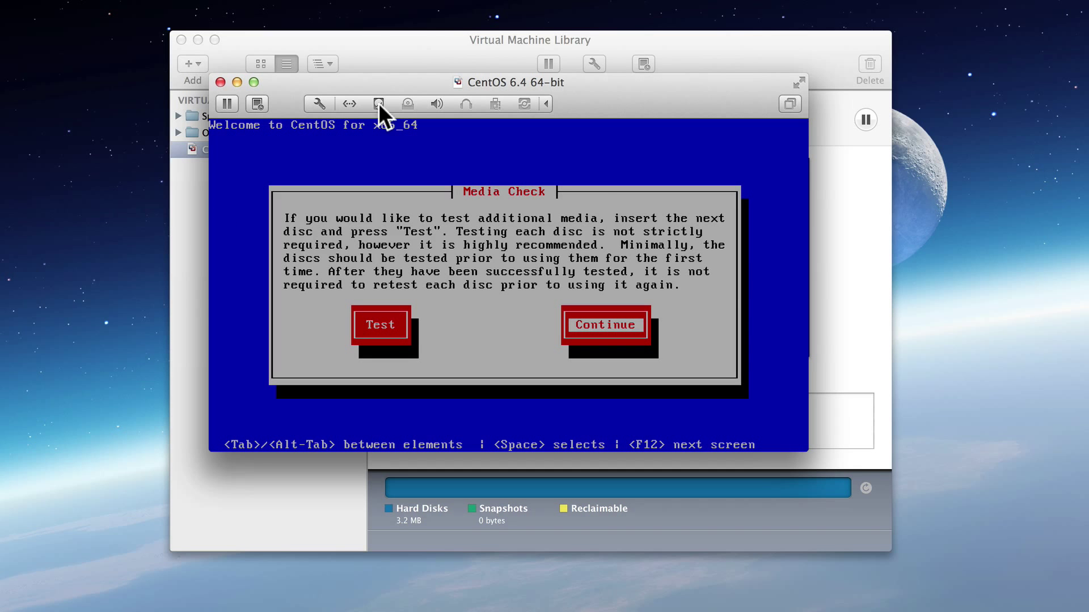
# Turn the CD/DVD drive back on and choose Continue at the media-test prompt.
pyautogui.click(406, 102)
pyautogui.click(423, 190)
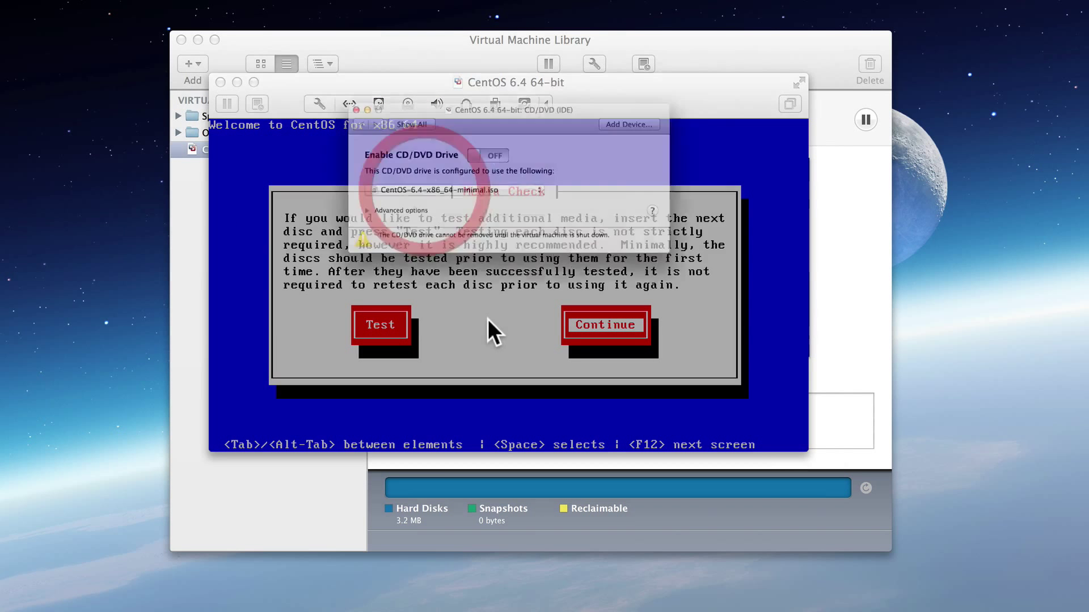
pyautogui.click(456, 150)
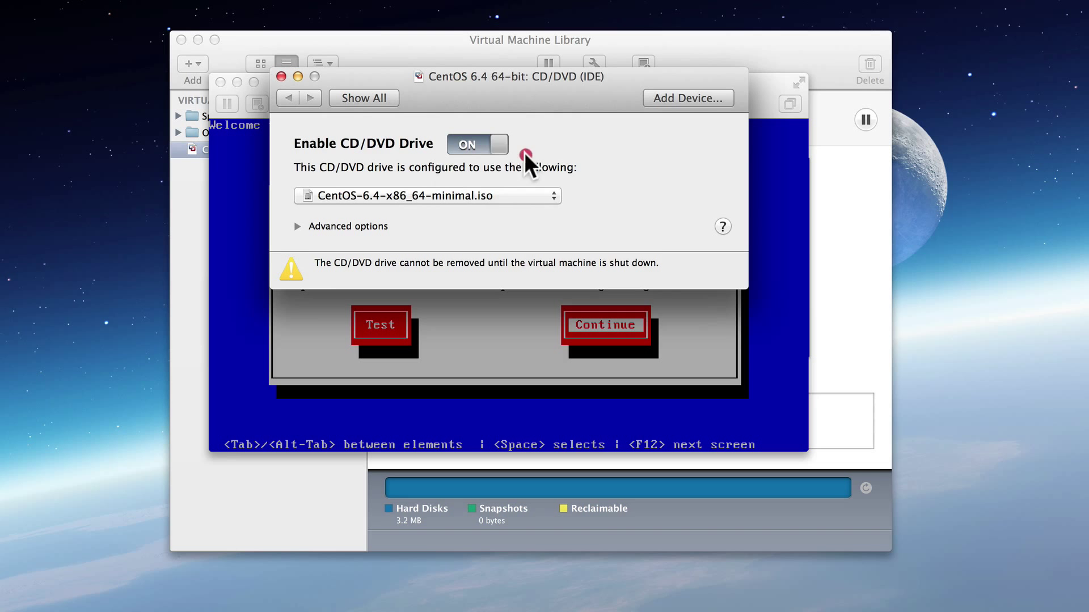
pyautogui.click(280, 73)
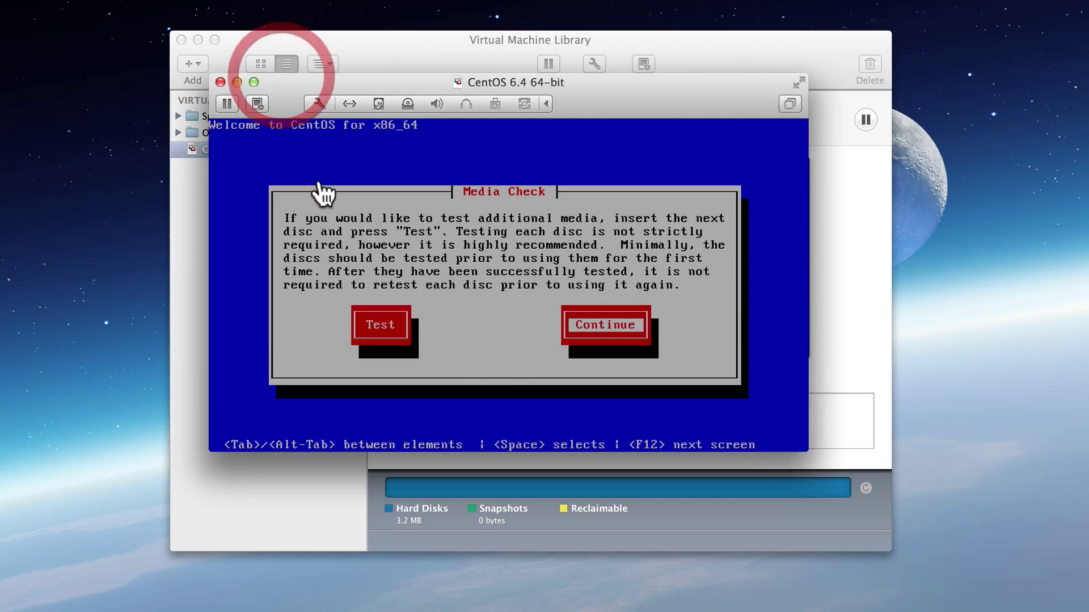
pyautogui.click(508, 359)
pyautogui.press('Return')
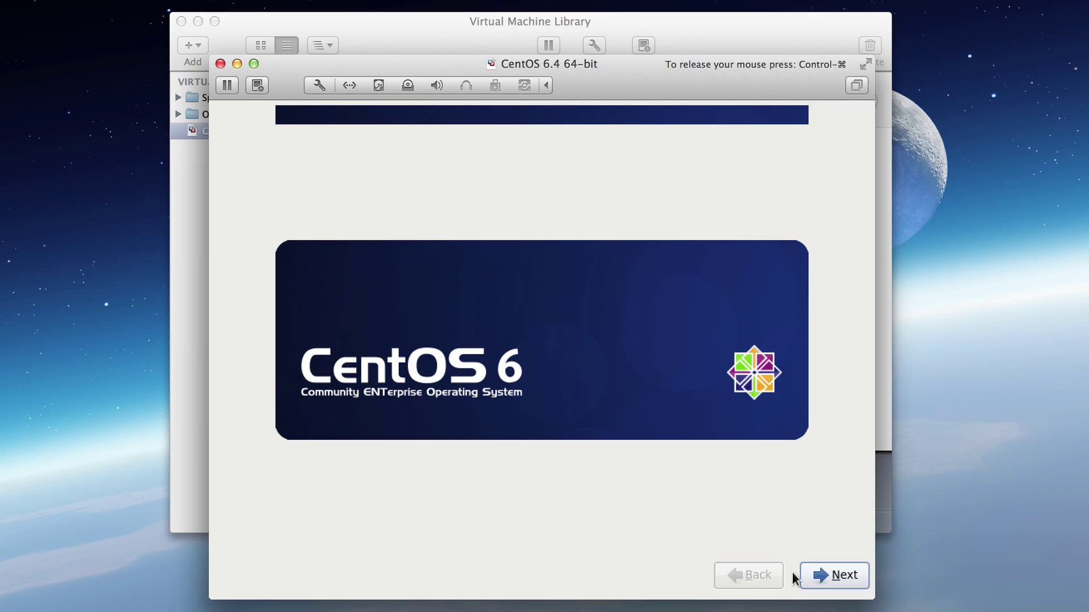
# Accept English, the U.S. English keyboard and basic storage, and discard data on the blank 20 GB disk.
pyautogui.click(820, 574)
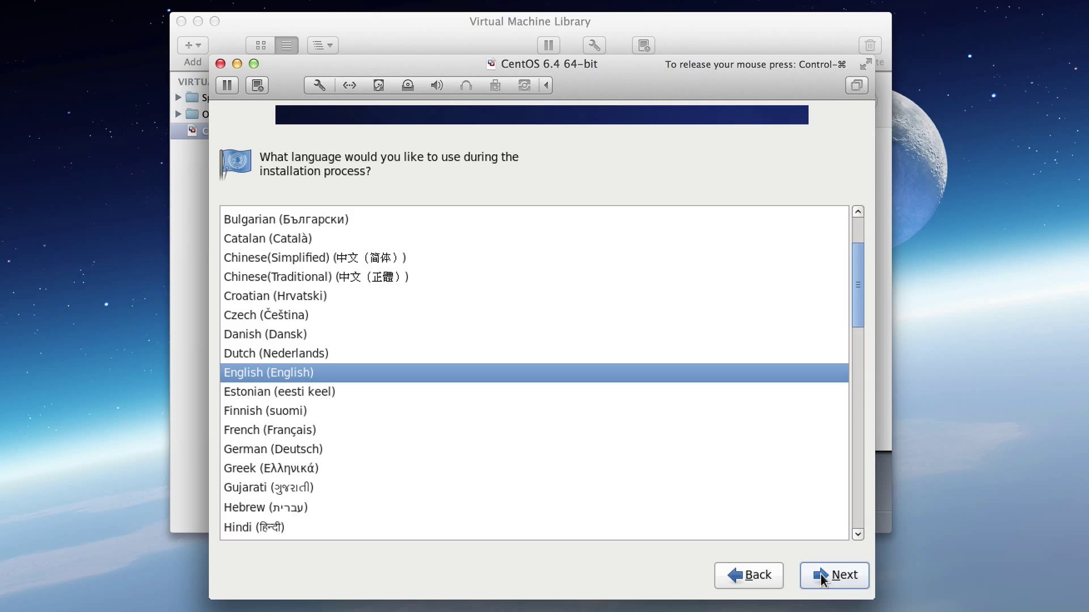
pyautogui.click(820, 576)
pyautogui.click(821, 576)
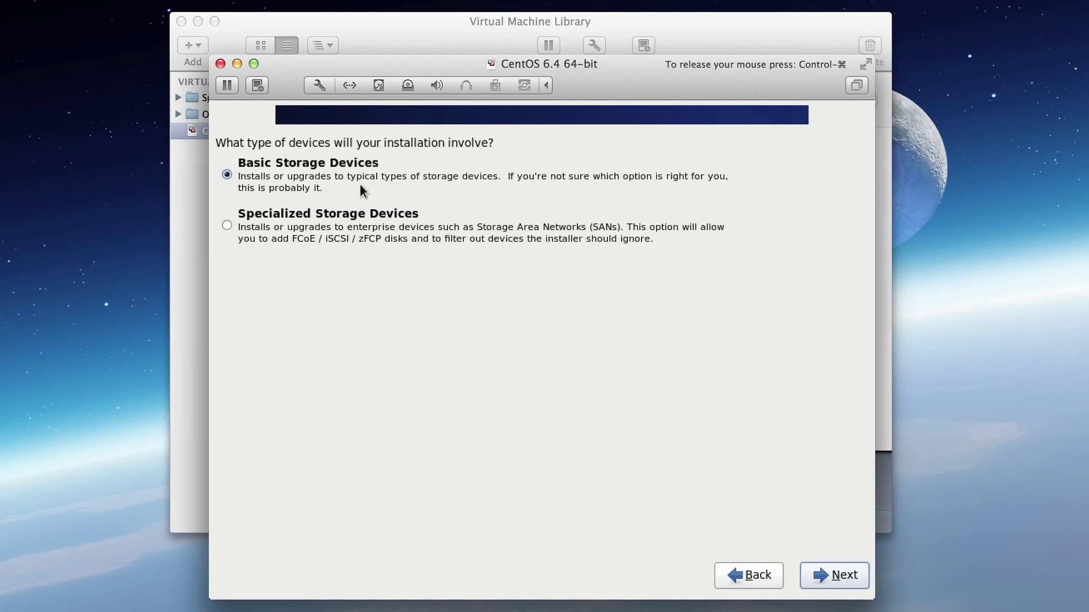
pyautogui.click(817, 574)
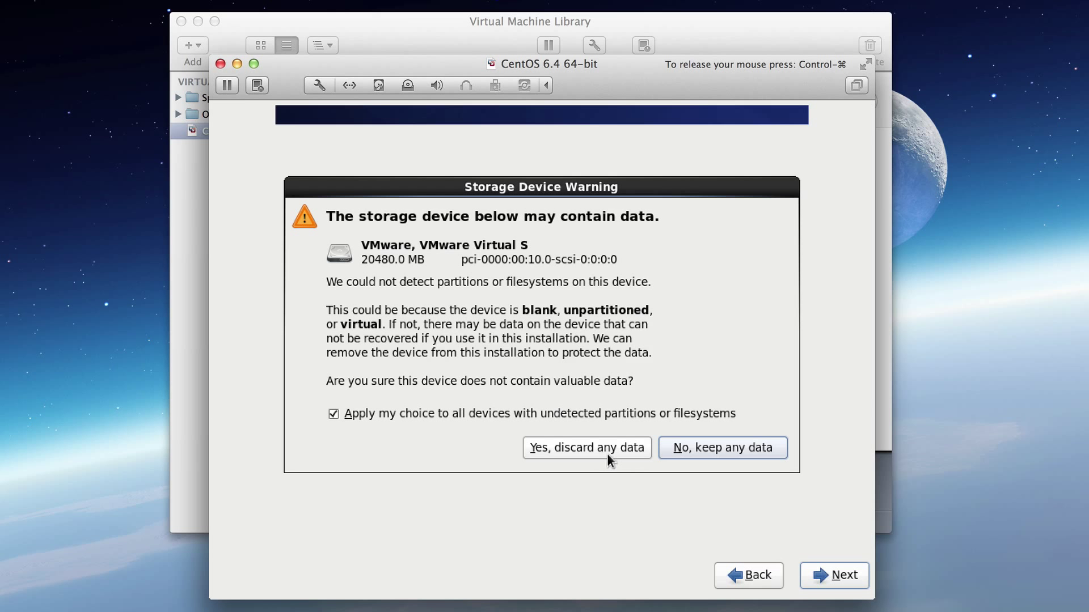
pyautogui.click(571, 449)
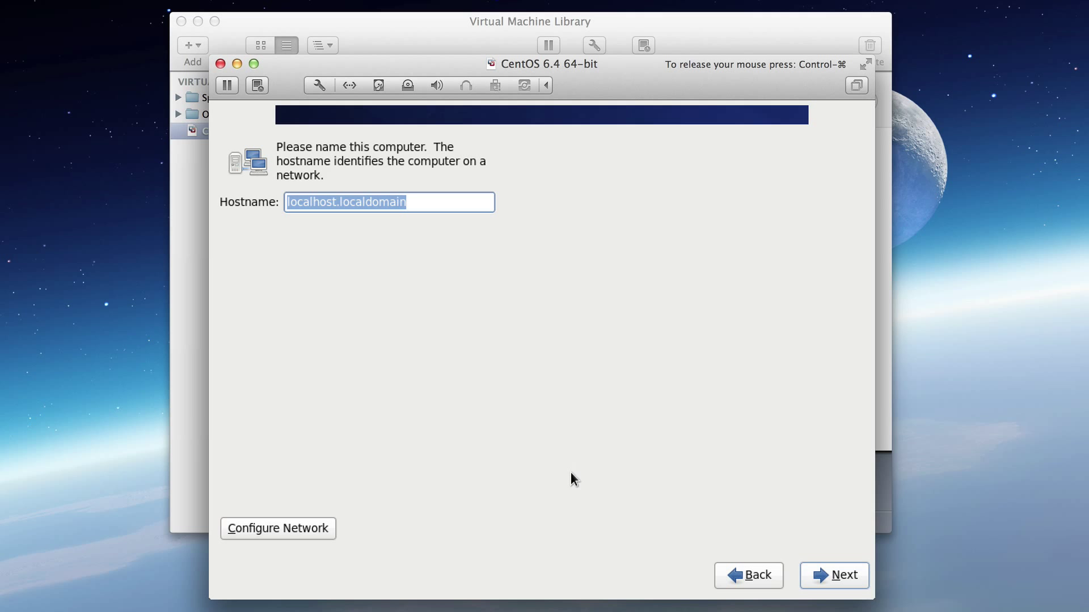
# Set the hostname to splunk01 and keep the America/New_York time zone.
pyautogui.write('splunk')
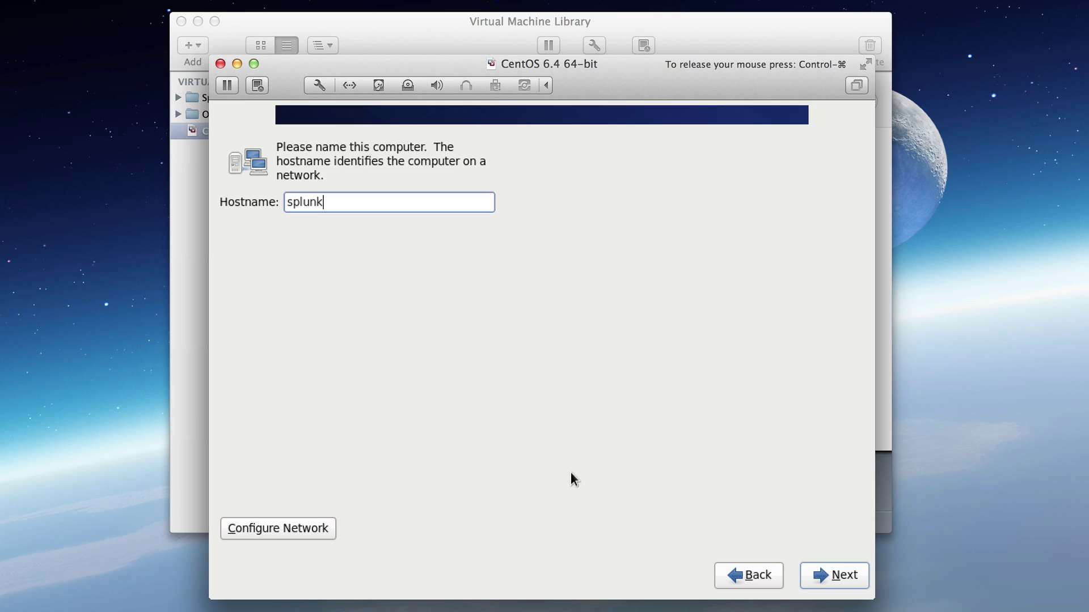
pyautogui.write('01')
pyautogui.click(826, 574)
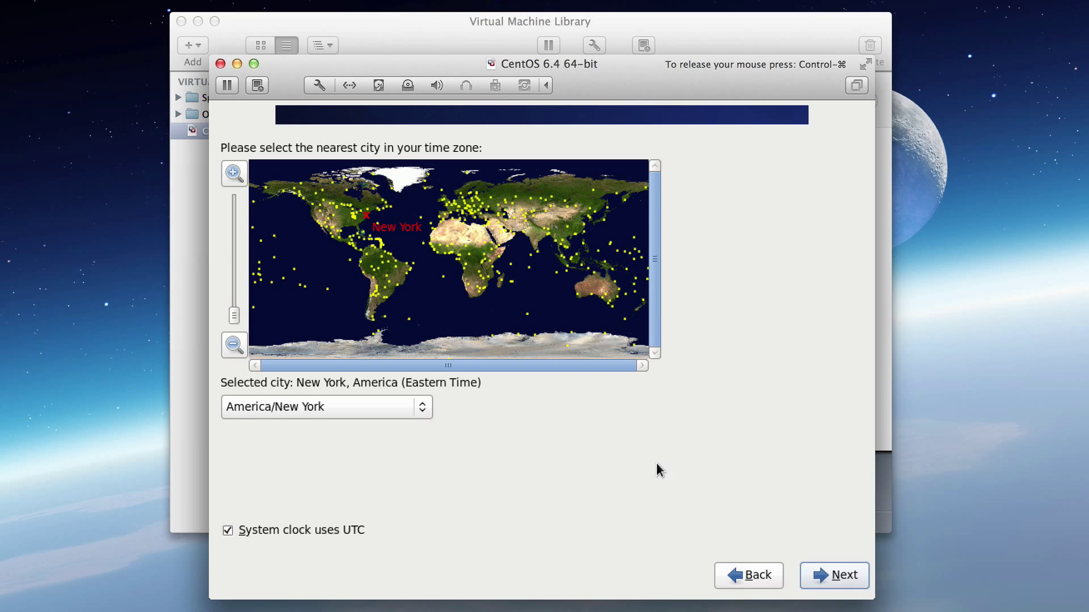
pyautogui.click(824, 575)
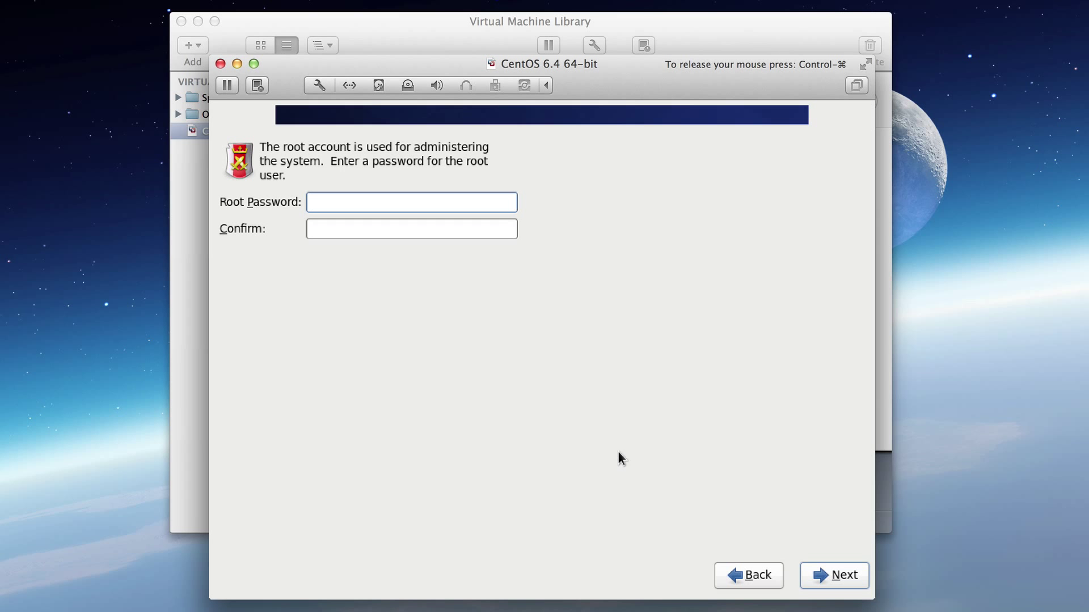
# Enter and confirm the root password, choosing Use Anyway at the weak-password warning.
pyautogui.write('••••••••')
pyautogui.press('Tab')
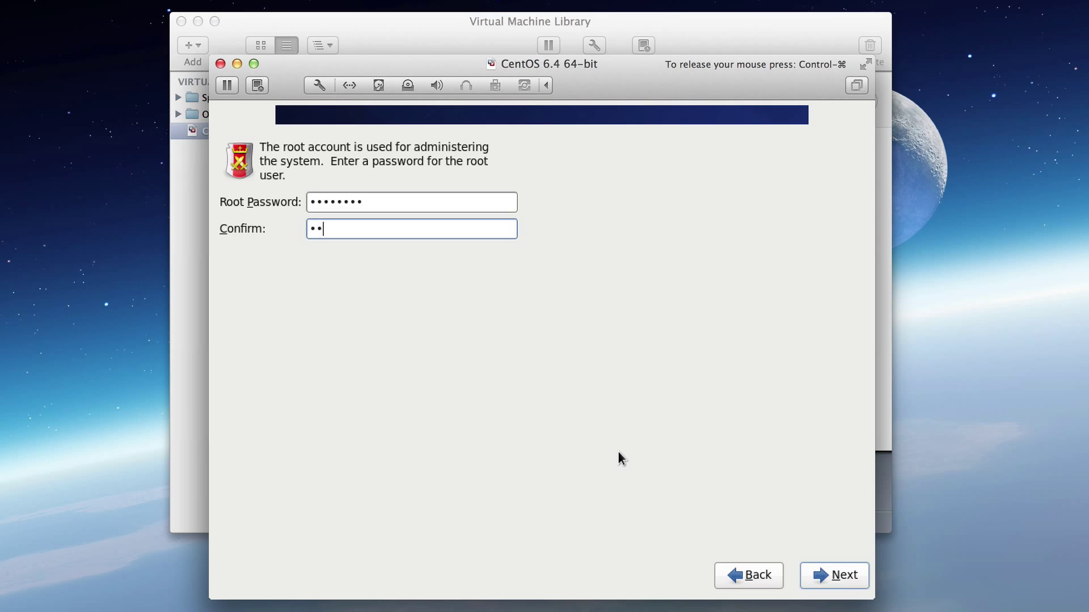
pyautogui.write('******')
pyautogui.press('Return')
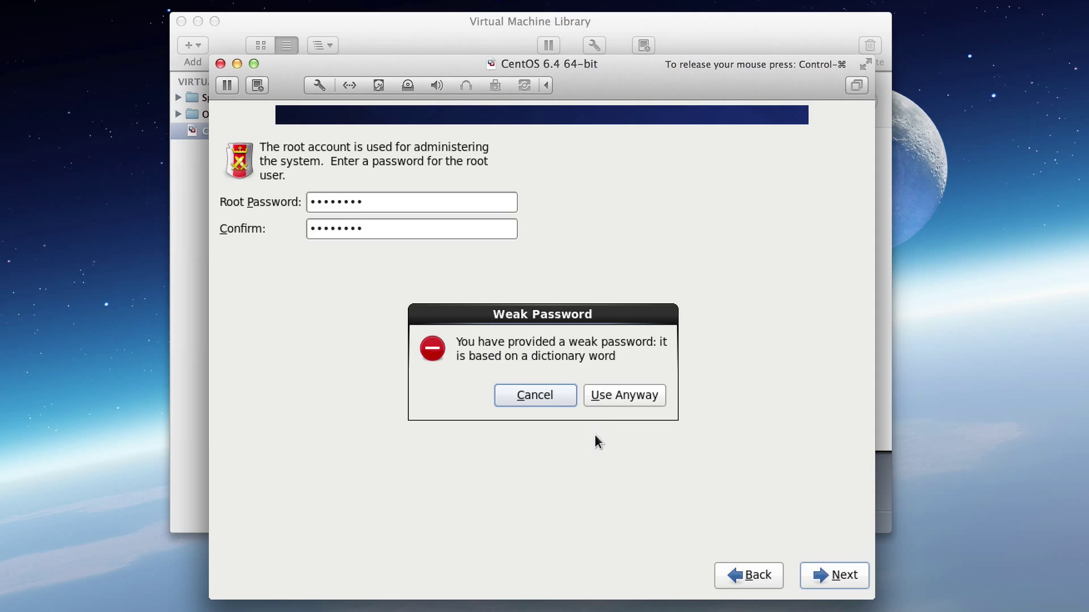
pyautogui.click(615, 397)
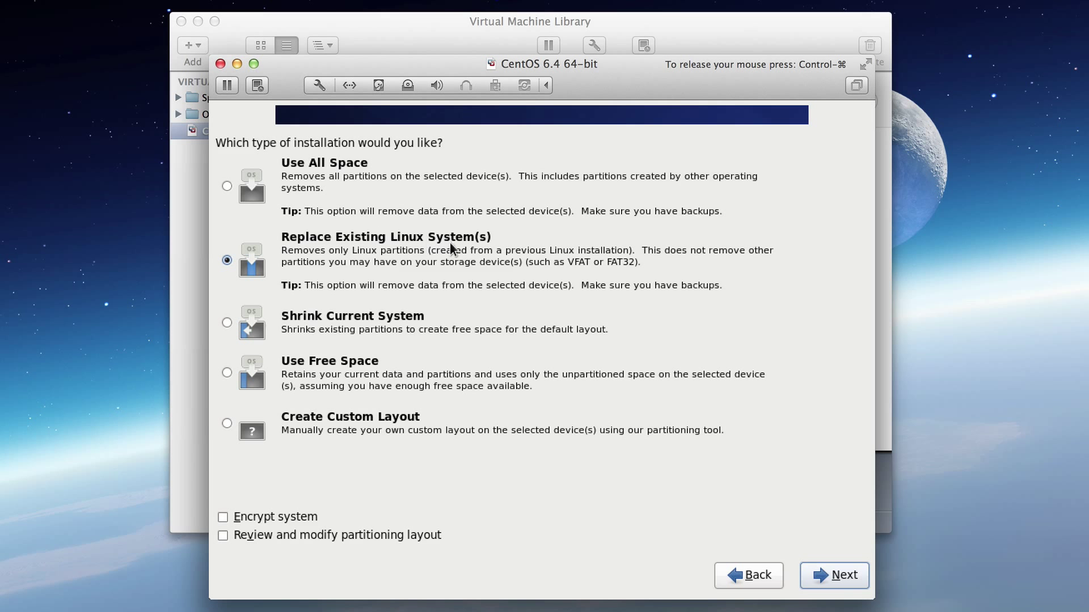
# Keep 'Replace Existing Linux System(s)' and write the partition layout to disk to start installing.
pyautogui.click(836, 579)
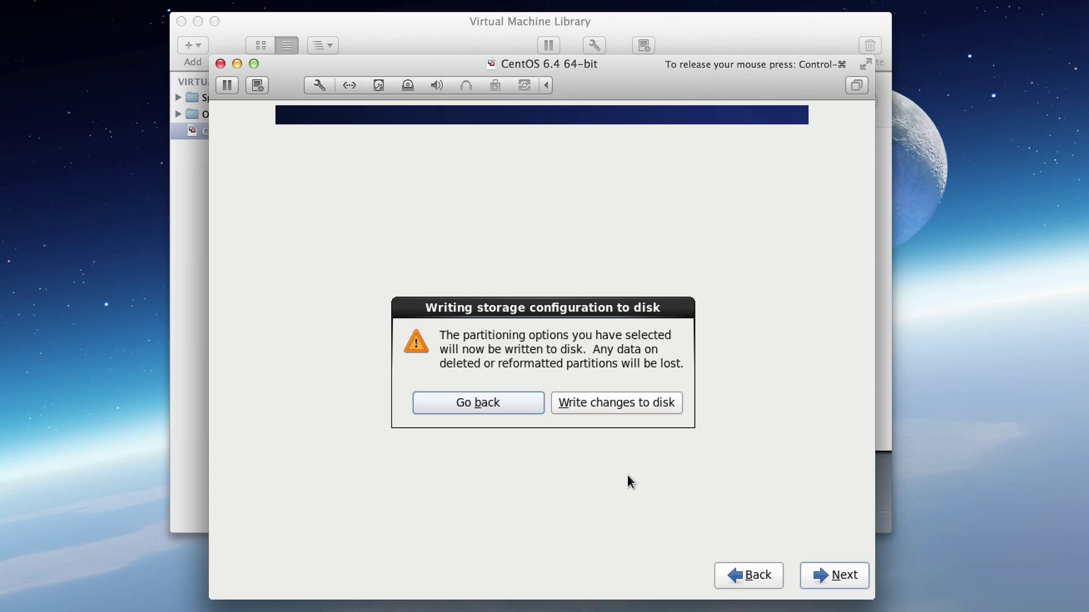
pyautogui.click(613, 405)
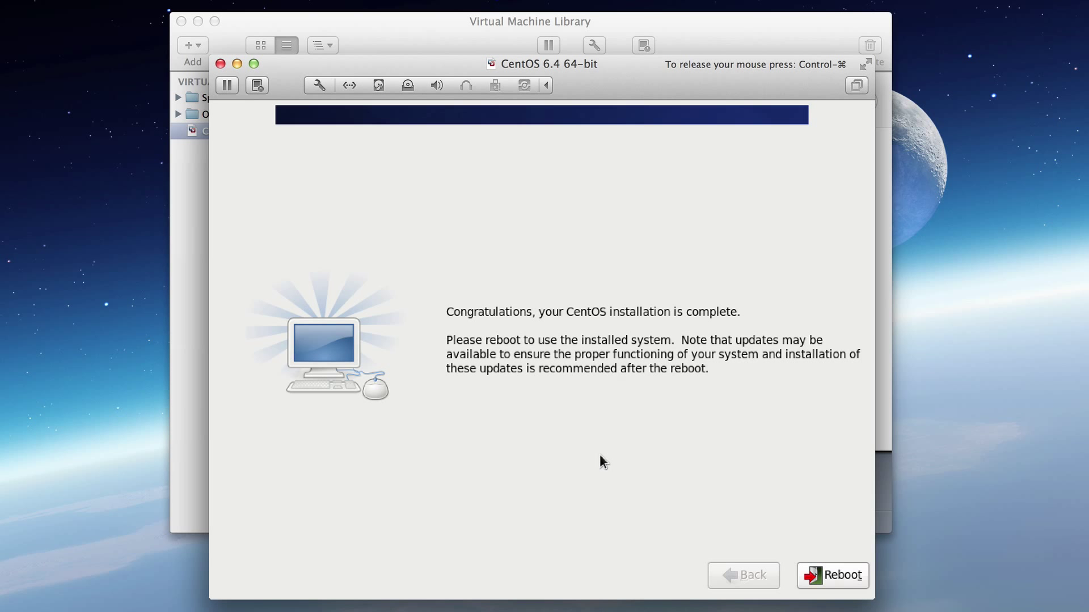
# Reboot into the installed CentOS and log in as root at the splunk01 console.
pyautogui.click(820, 577)
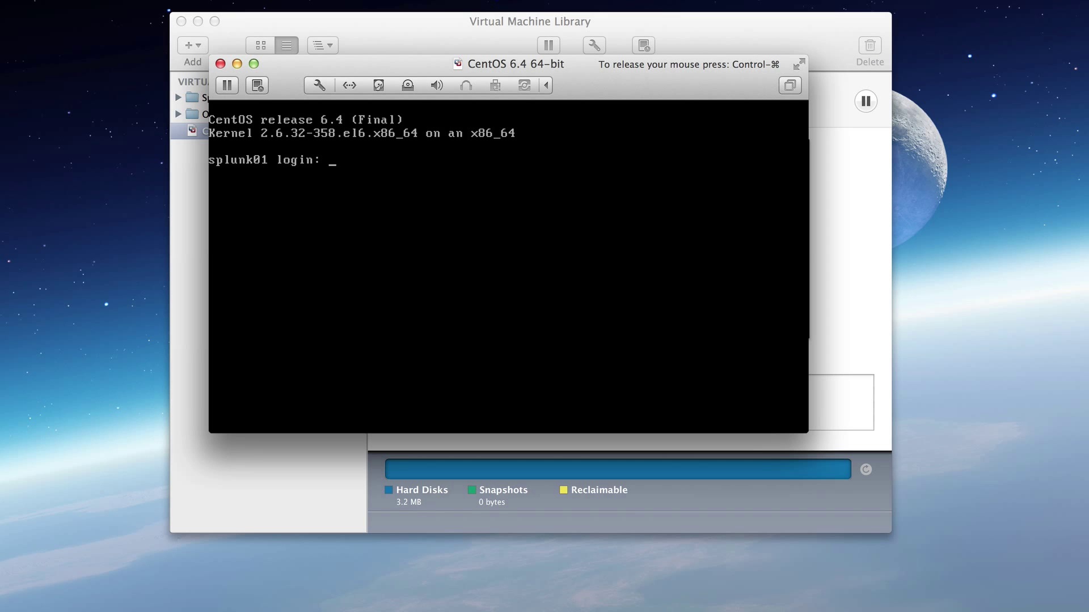
pyautogui.write('root')
pyautogui.press('Return')
pyautogui.press('Return')
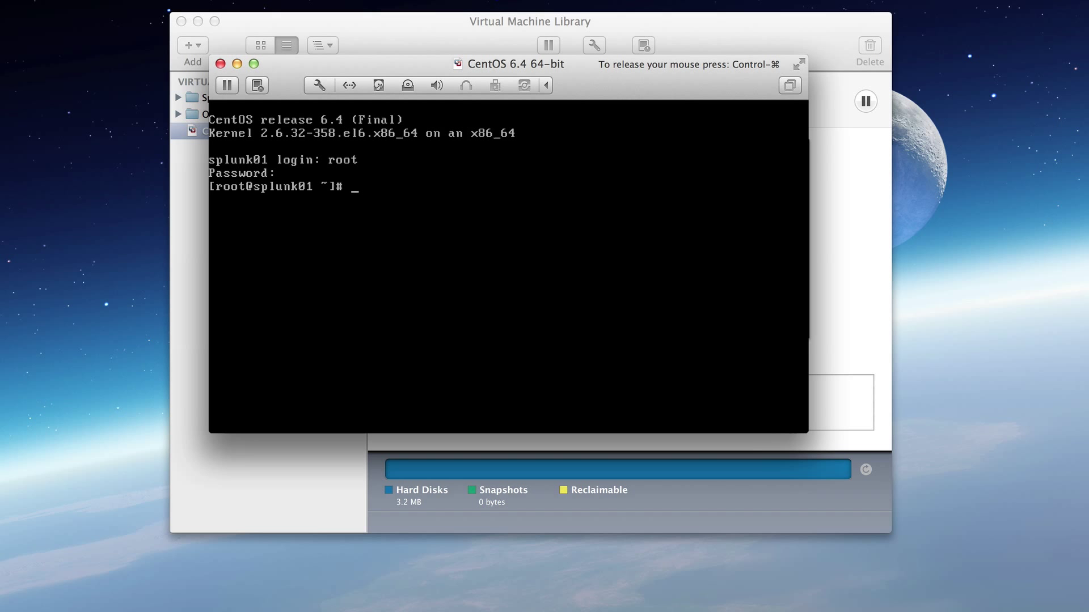
# Turn off Enable CD/DVD Drive in the VM's CD/DVD (IDE) settings and close them.
pyautogui.press('ctrl+super')
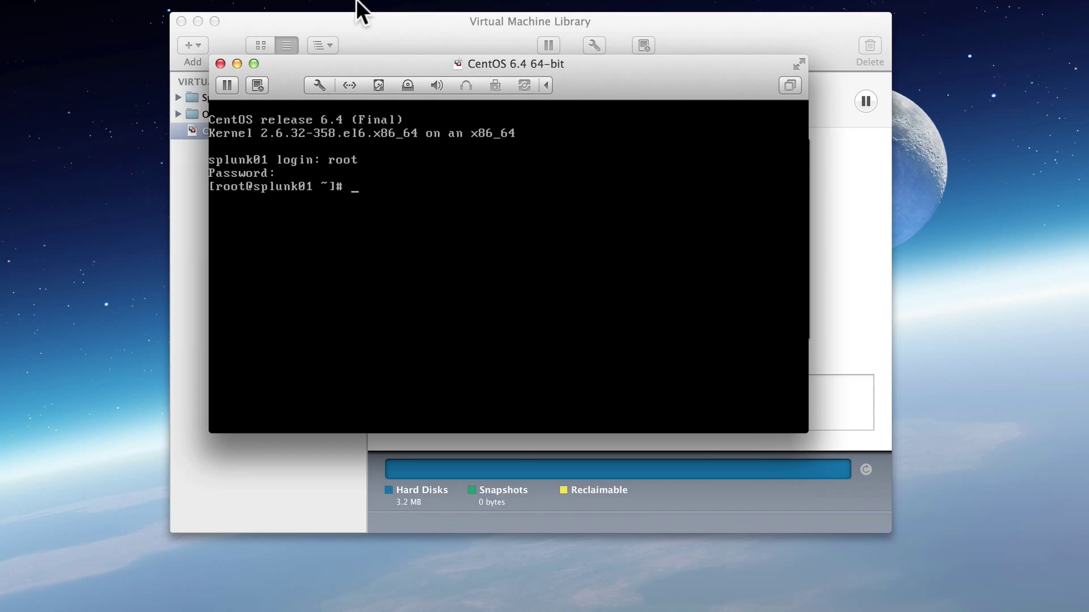
pyautogui.click(406, 86)
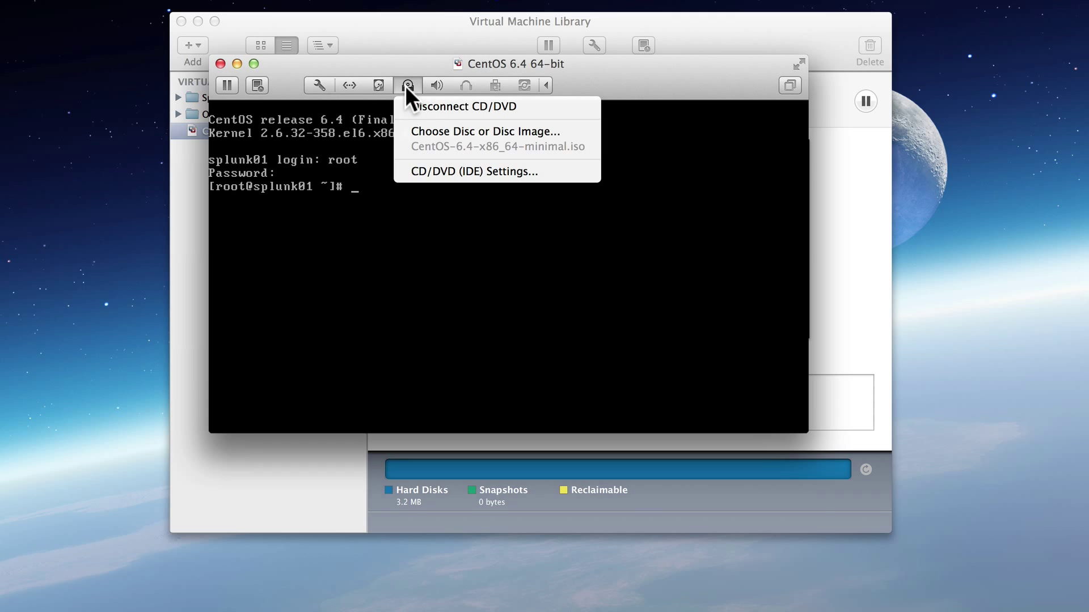
pyautogui.click(463, 172)
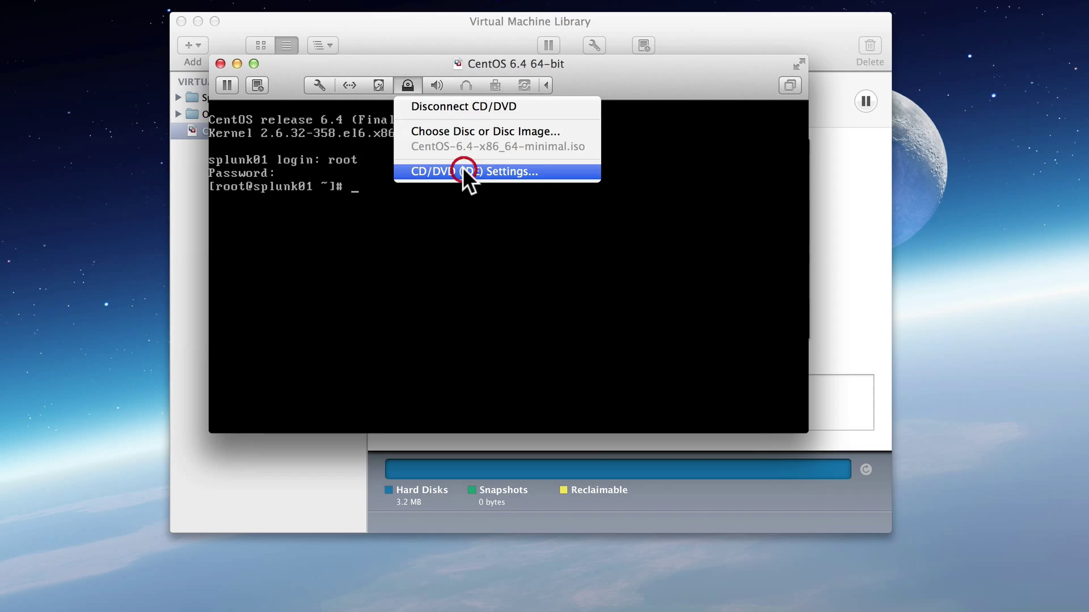
pyautogui.click(501, 127)
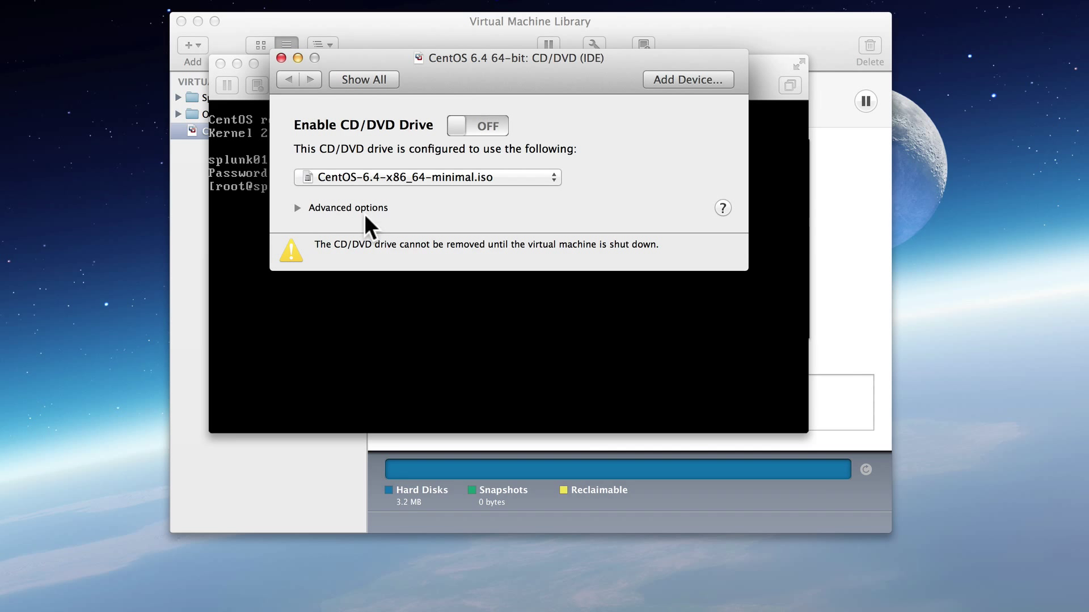
pyautogui.click(281, 57)
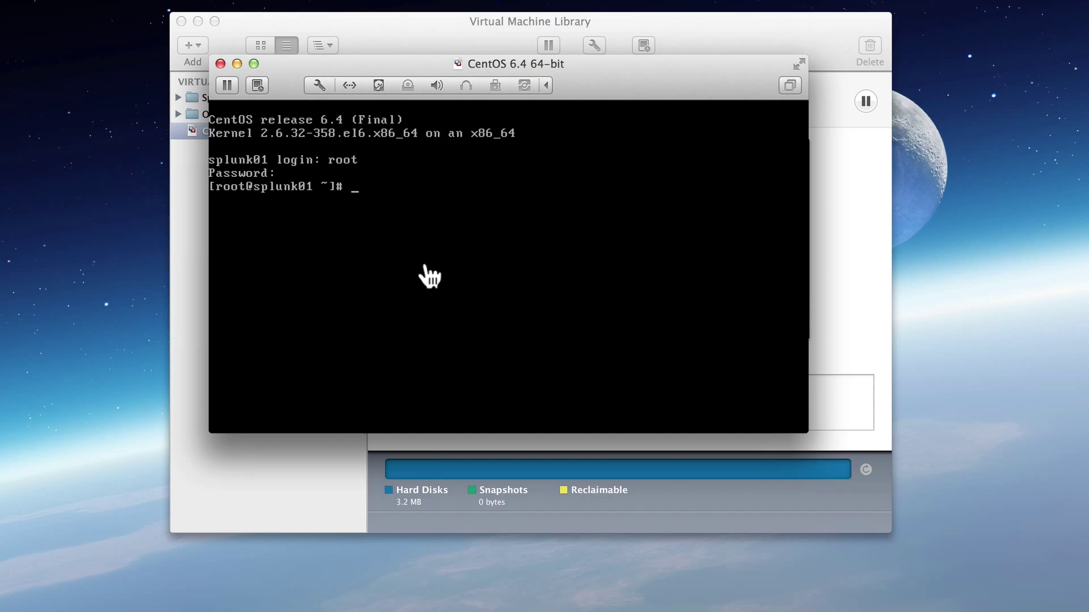